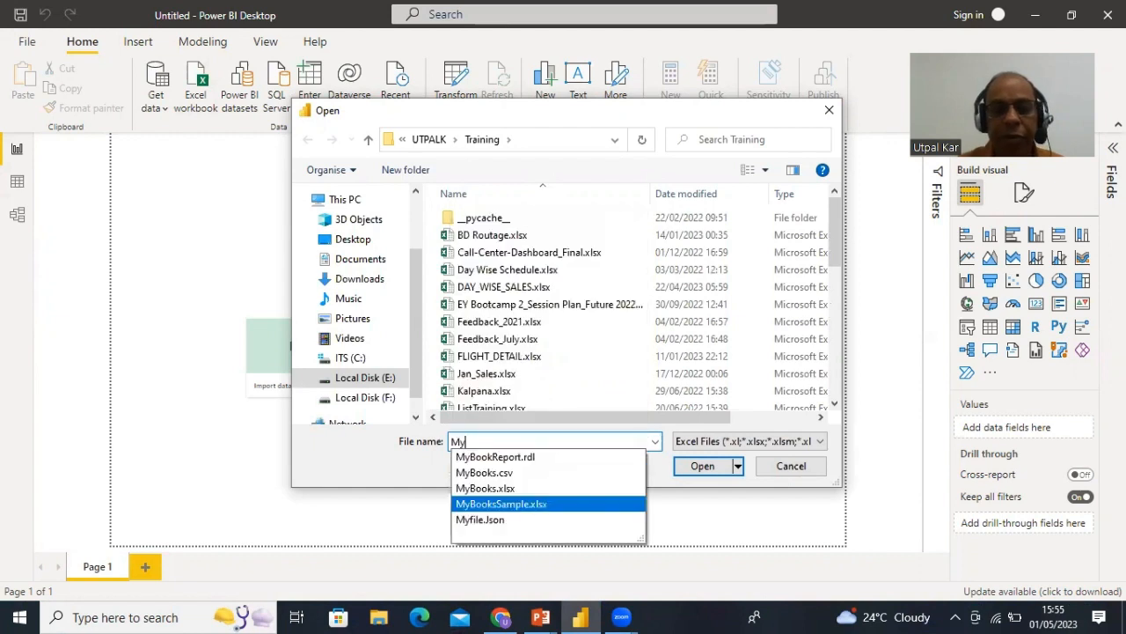
Open MyBooks.xlsx as the data source and choose Sheet1 for import
click(466, 489)
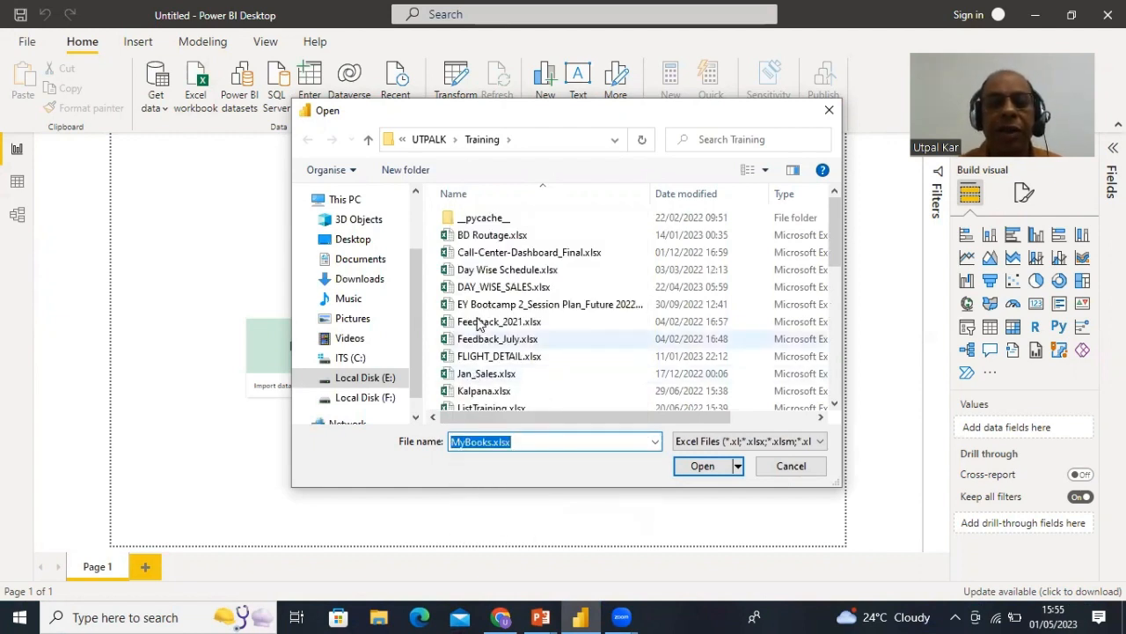
click(703, 467)
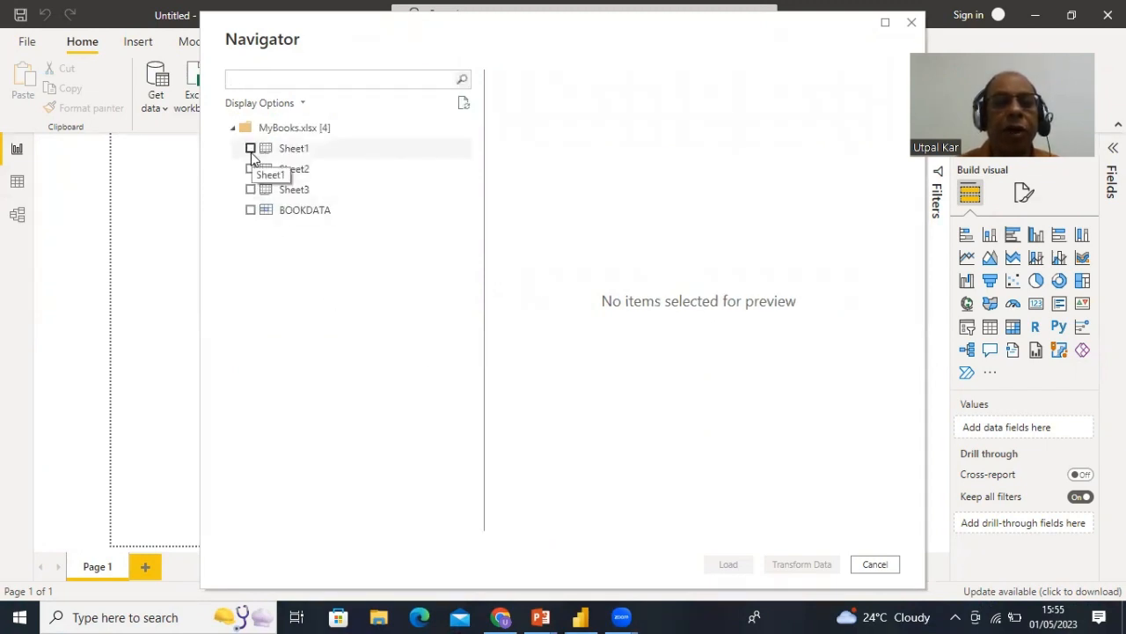
click(251, 149)
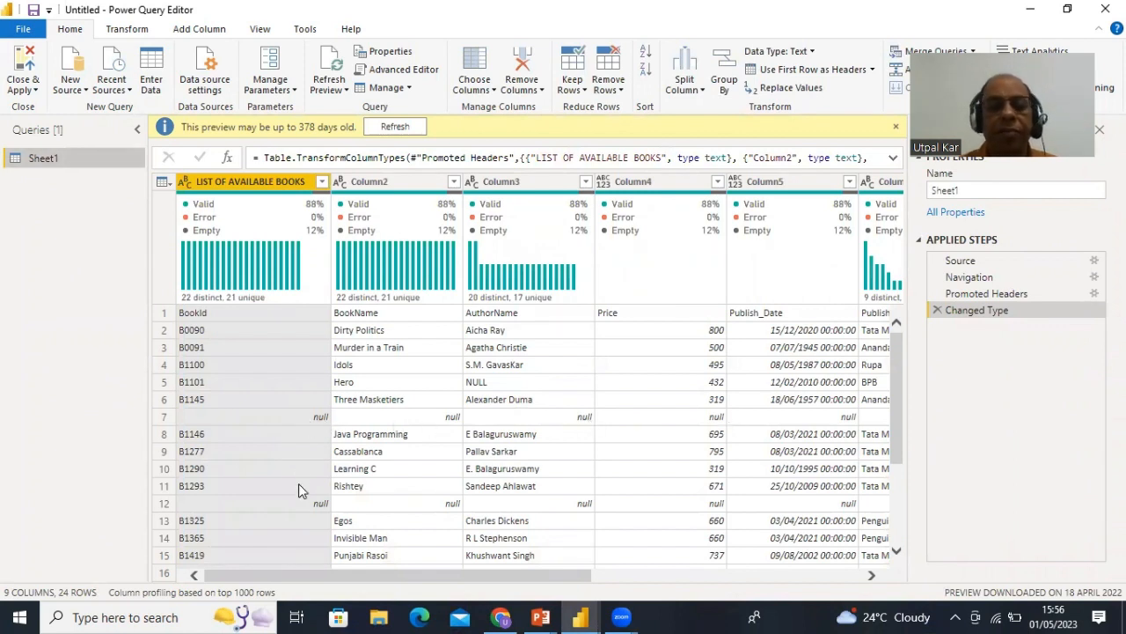
Promote the first row of Sheet1 to column headers, remove the blank rows, and close and apply the query
click(768, 75)
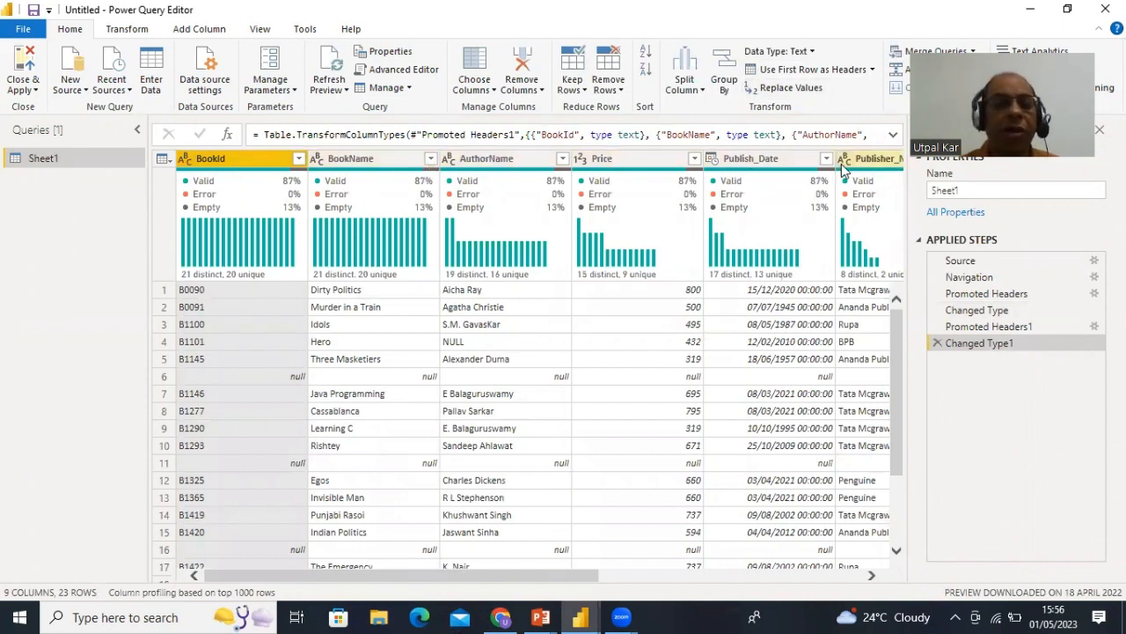
click(620, 91)
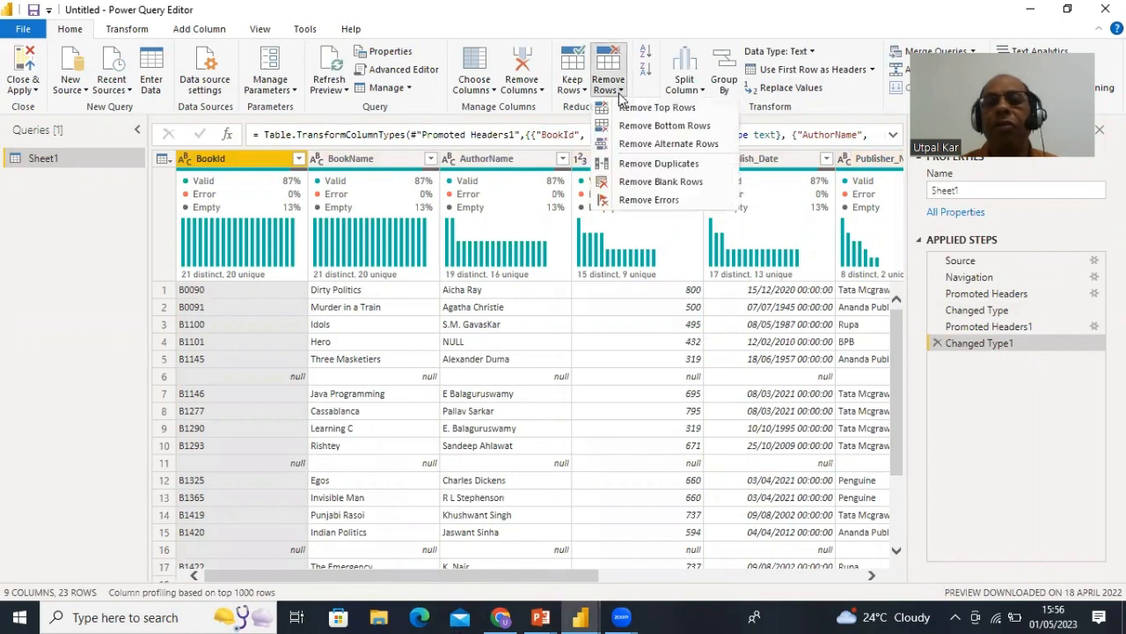
click(630, 182)
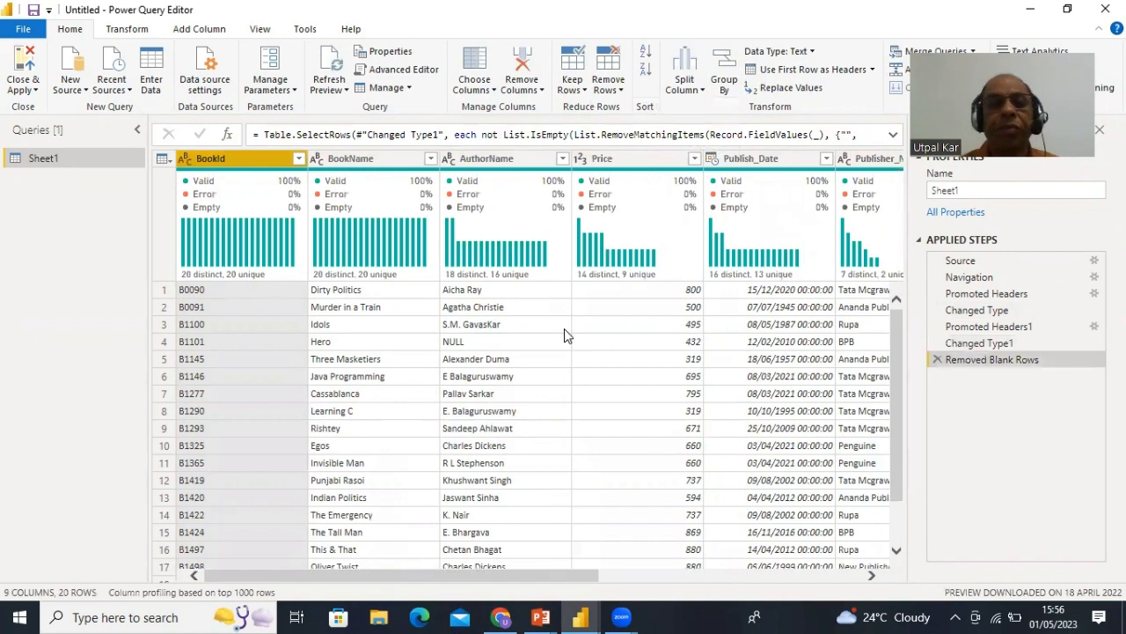
click(35, 90)
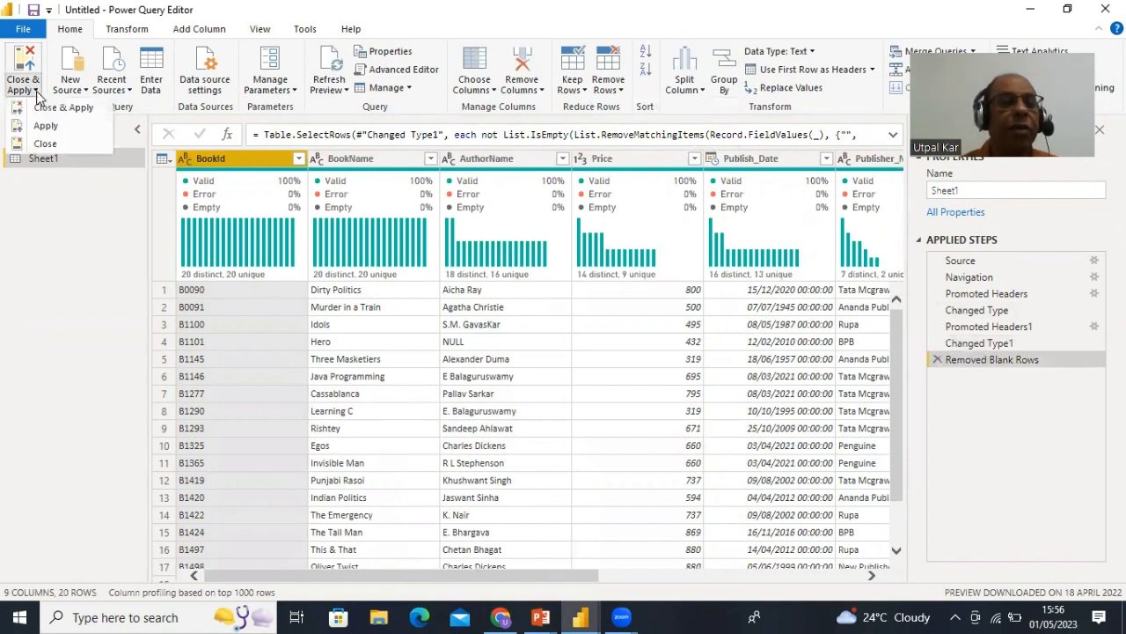
click(37, 110)
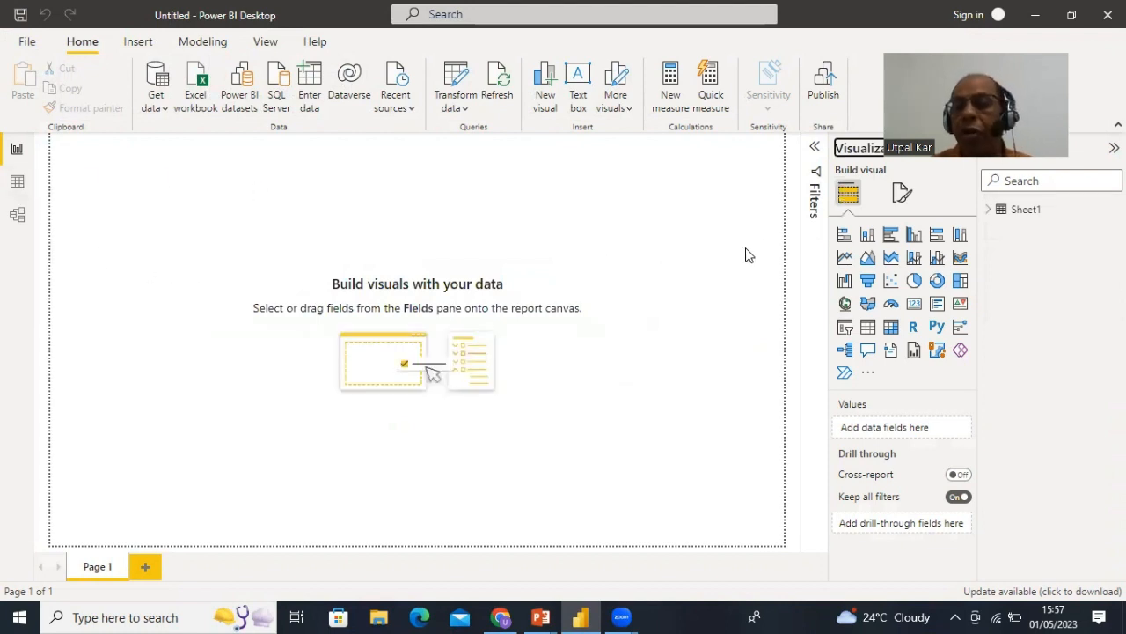
Inspect the loaded Sheet1 fields and rows in the data view, widening the Publisher_Name column for reading
click(988, 211)
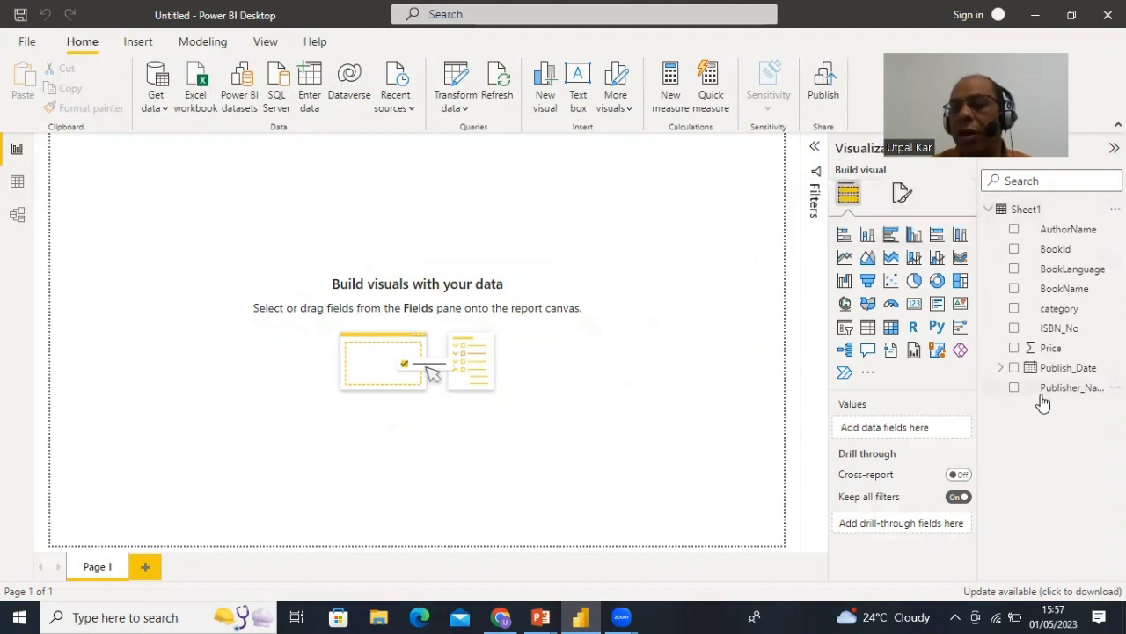
click(17, 185)
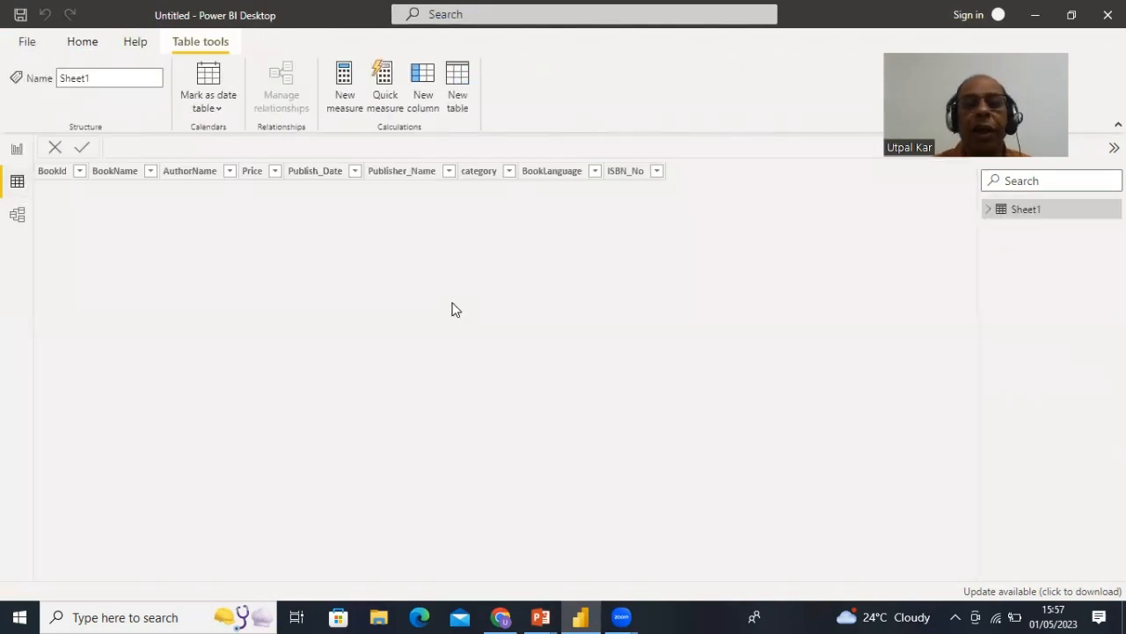
click(990, 211)
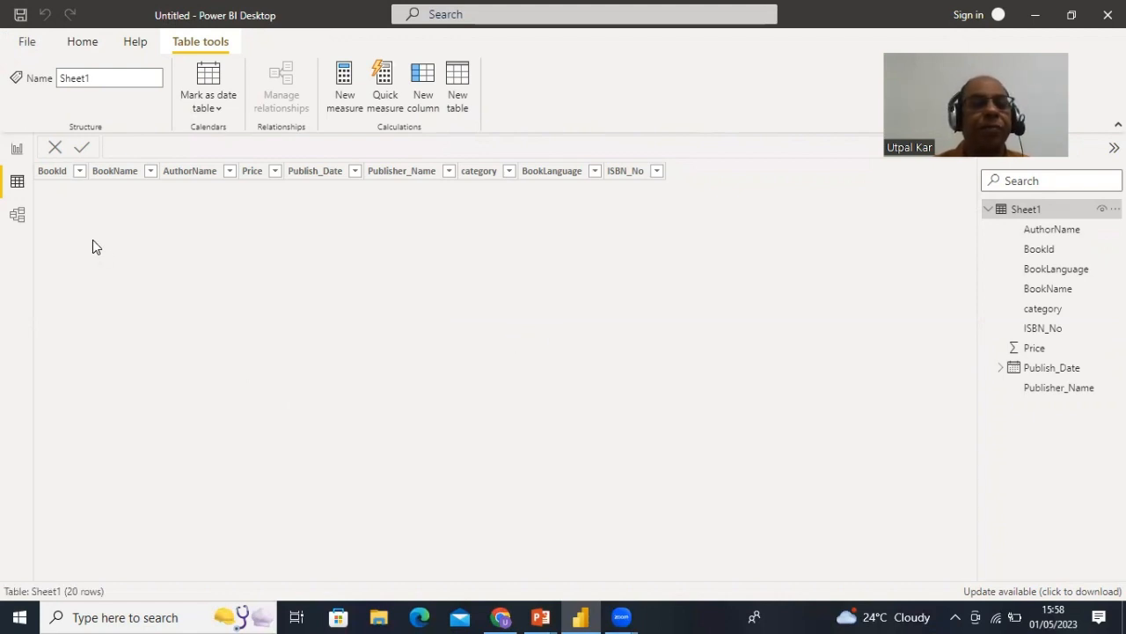
click(1025, 214)
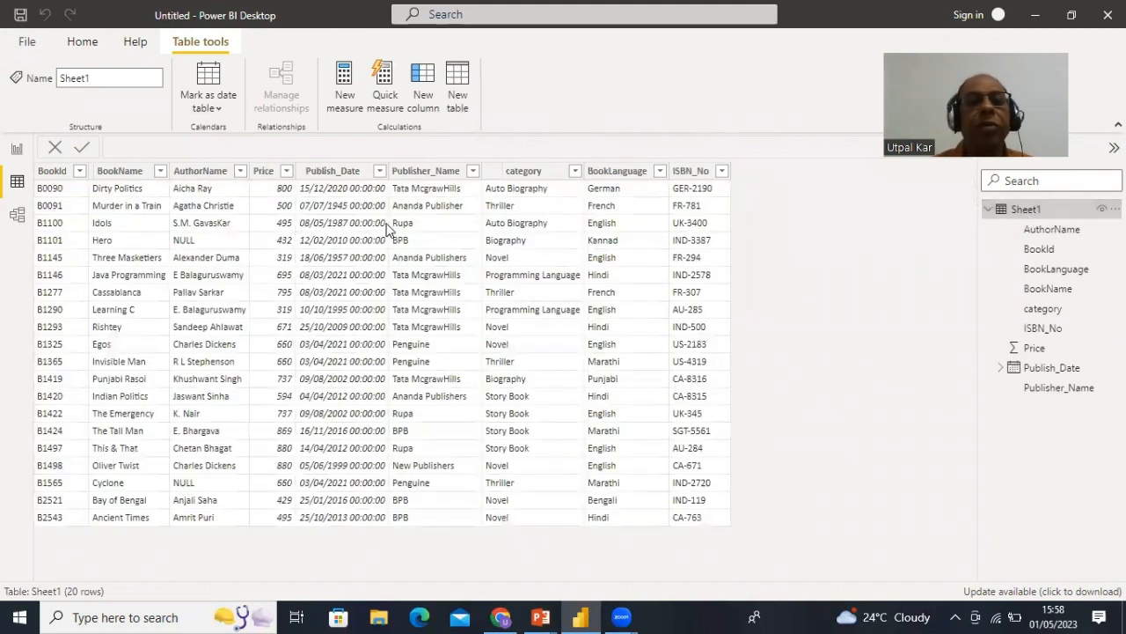
drag(480, 171, 501, 172)
click(479, 171)
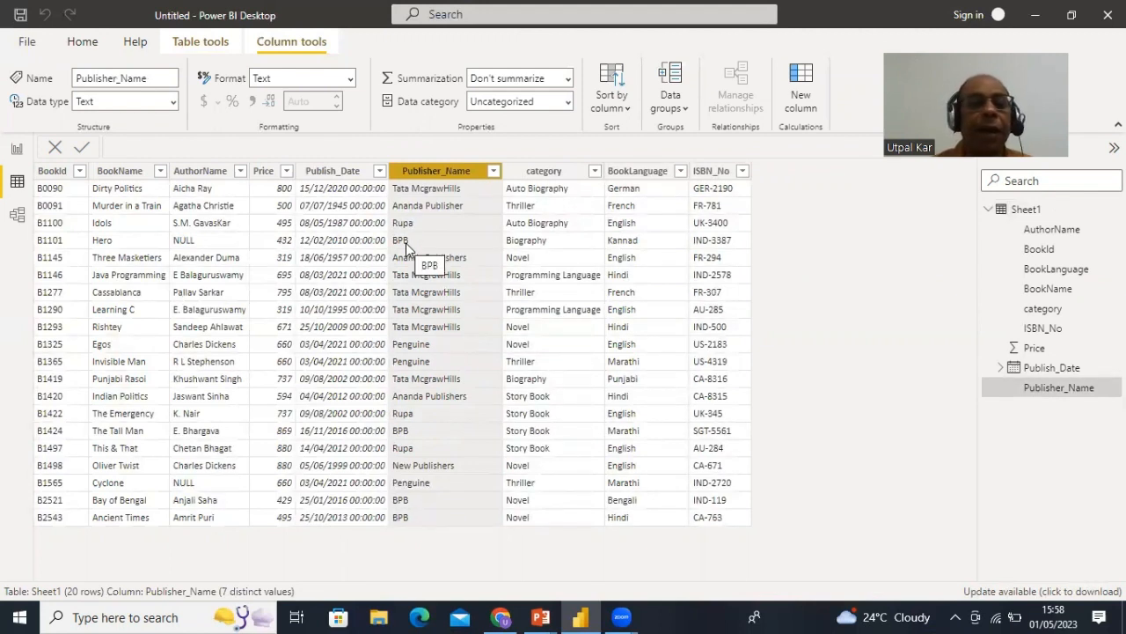
Insert an empty table visual on the report page, move it slightly down and enlarge it in both directions
click(17, 149)
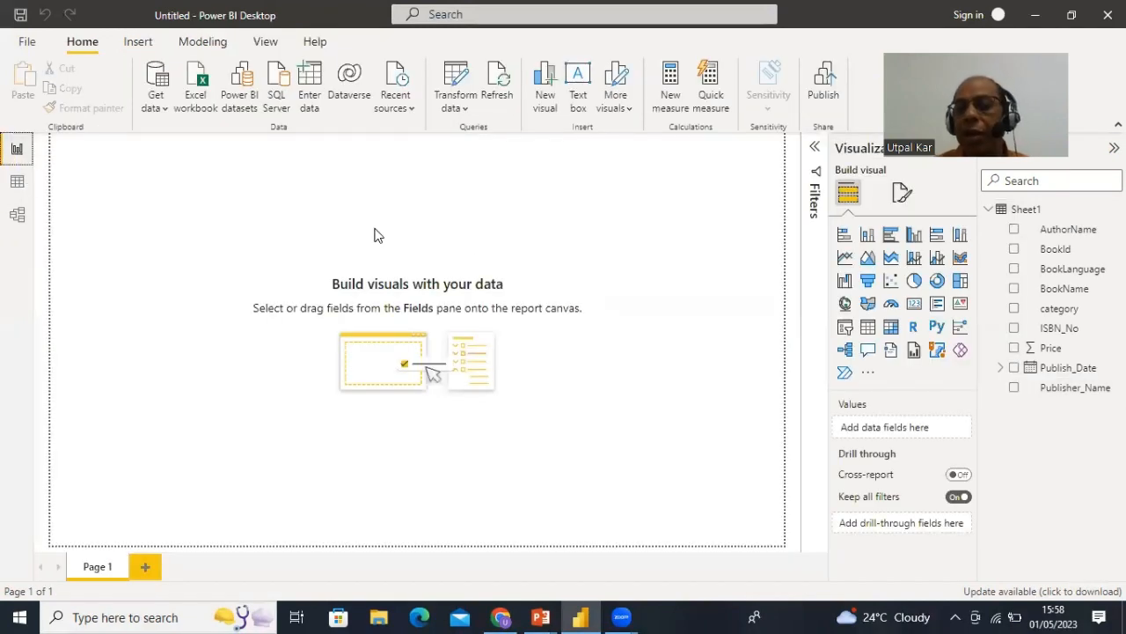
click(868, 332)
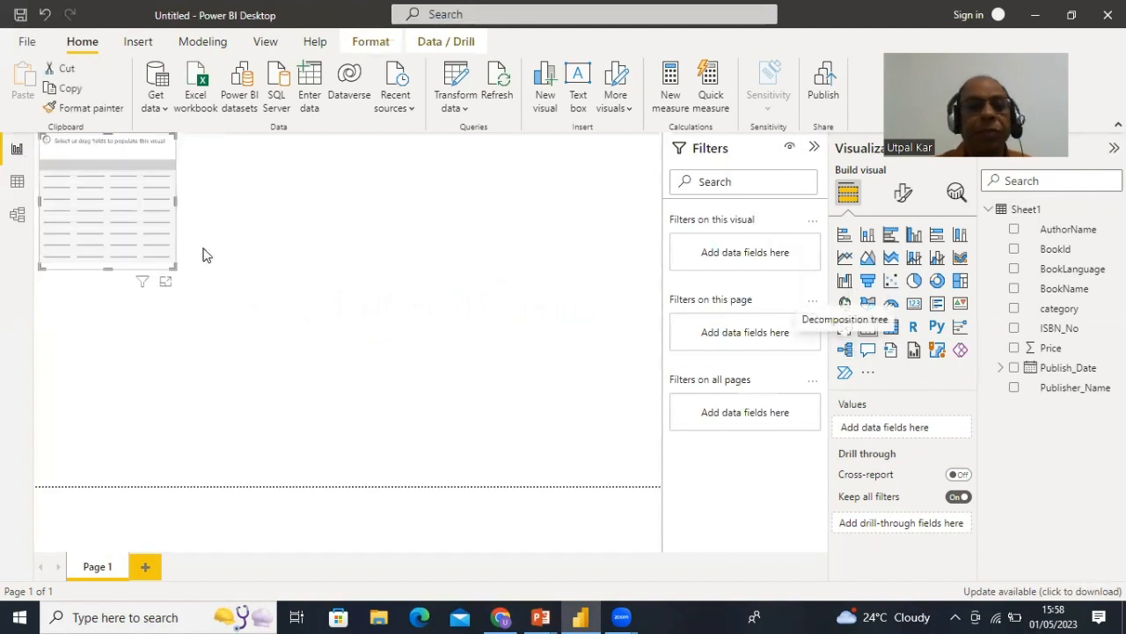
drag(106, 156, 120, 208)
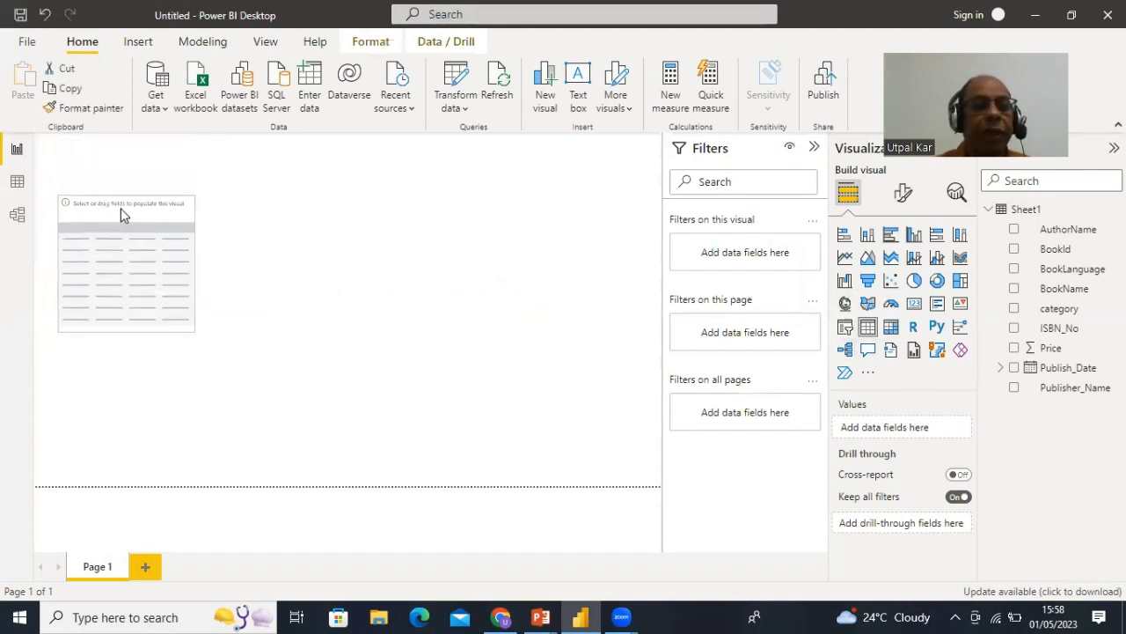
drag(194, 331, 470, 384)
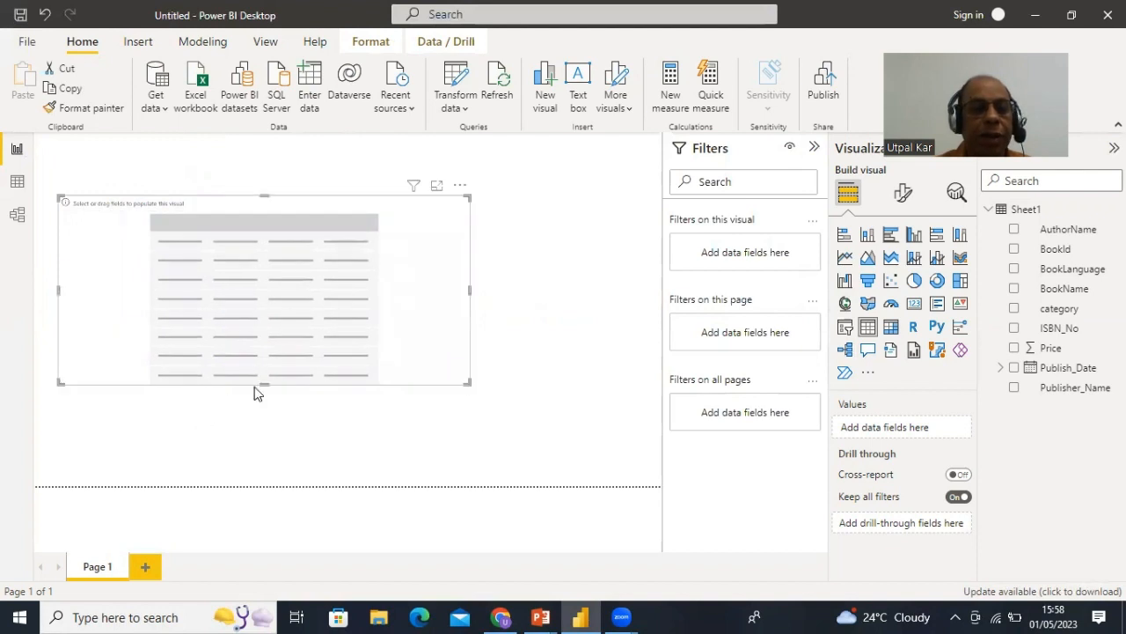
drag(264, 384, 266, 421)
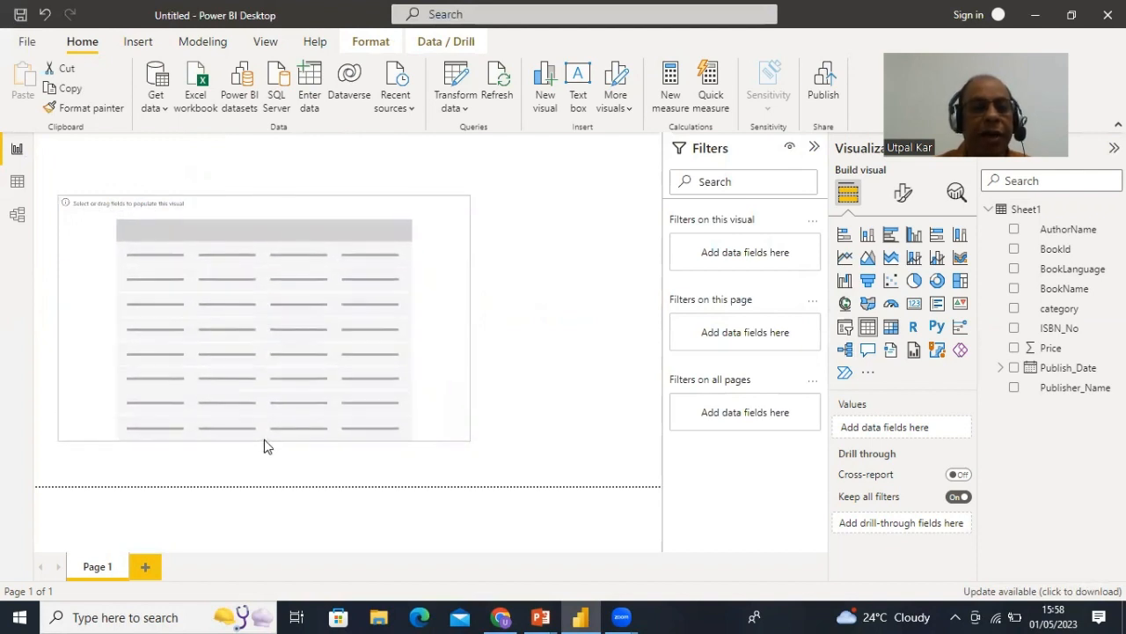
click(242, 418)
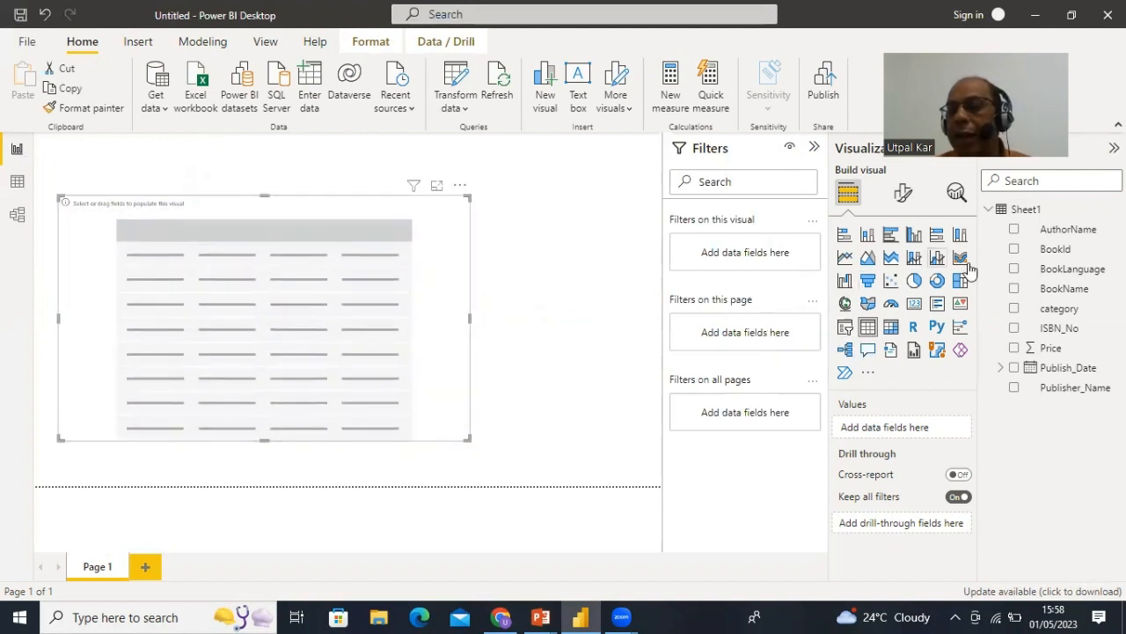
Add BookId, BookName, category, Publisher_Name and Price to the table visual and shrink its frame closer to the data
drag(1054, 255, 164, 269)
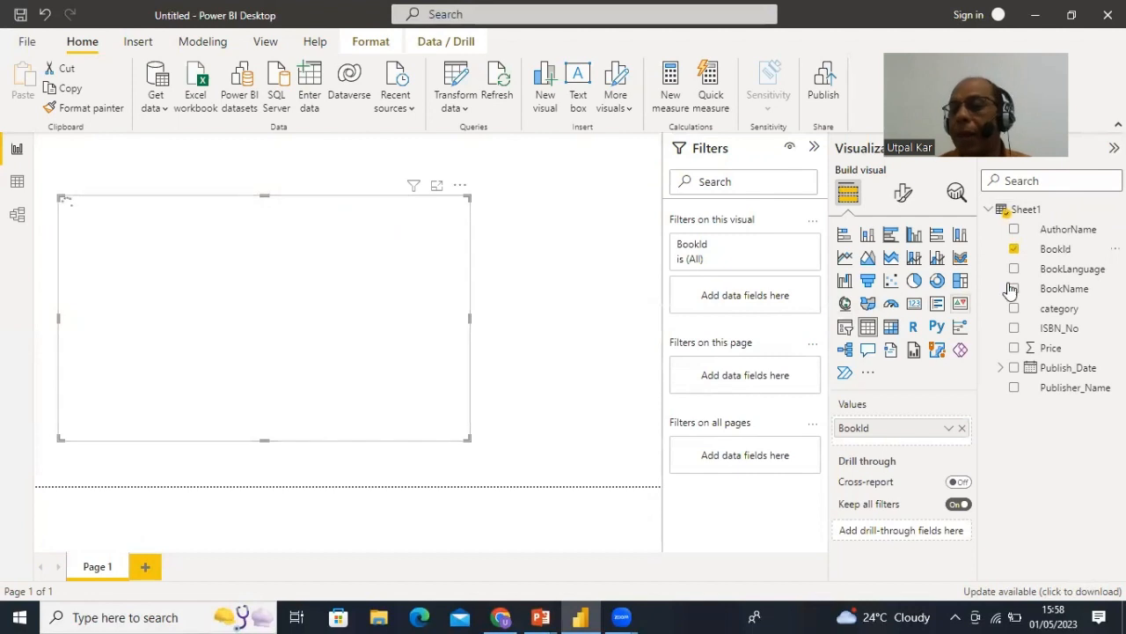
drag(1076, 292, 211, 214)
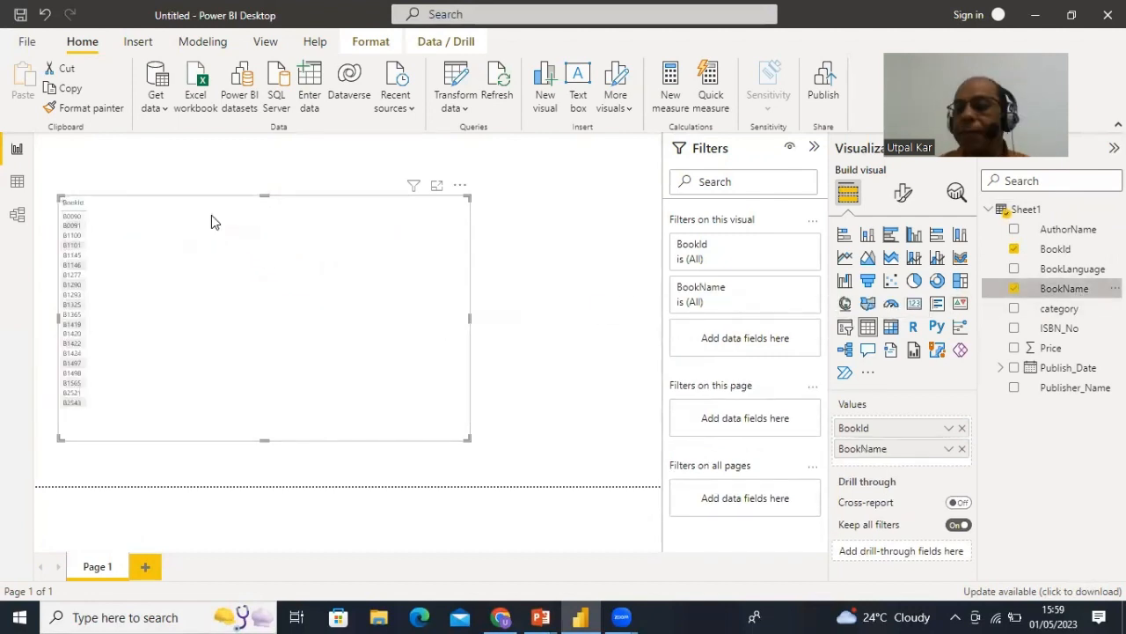
drag(1052, 309, 225, 213)
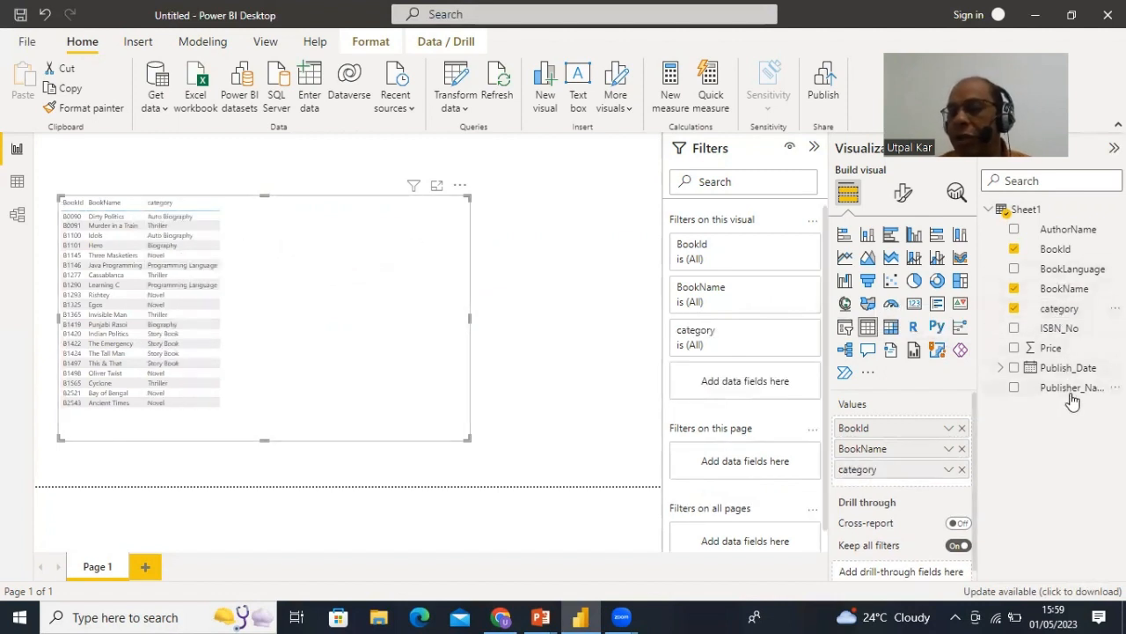
drag(1069, 387, 314, 213)
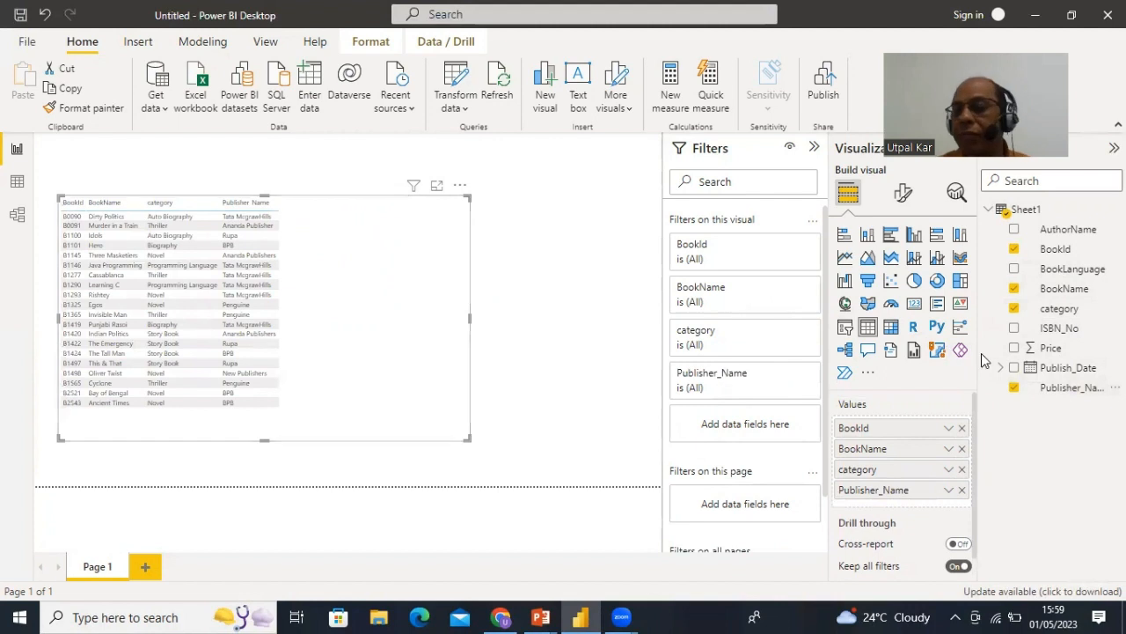
drag(1050, 348, 352, 221)
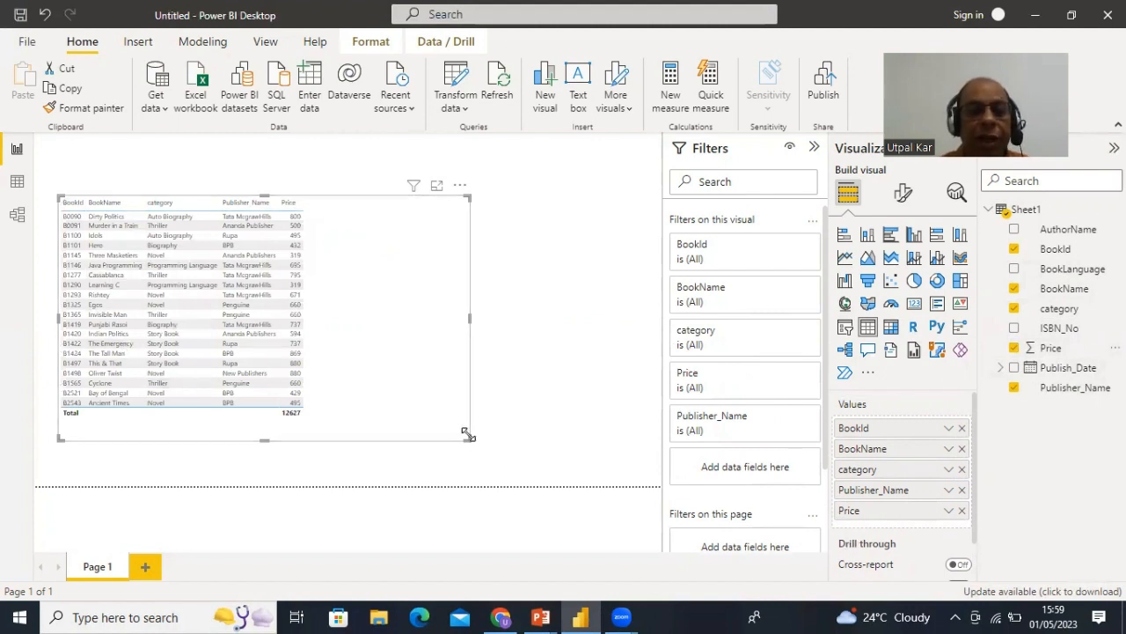
drag(467, 433, 391, 421)
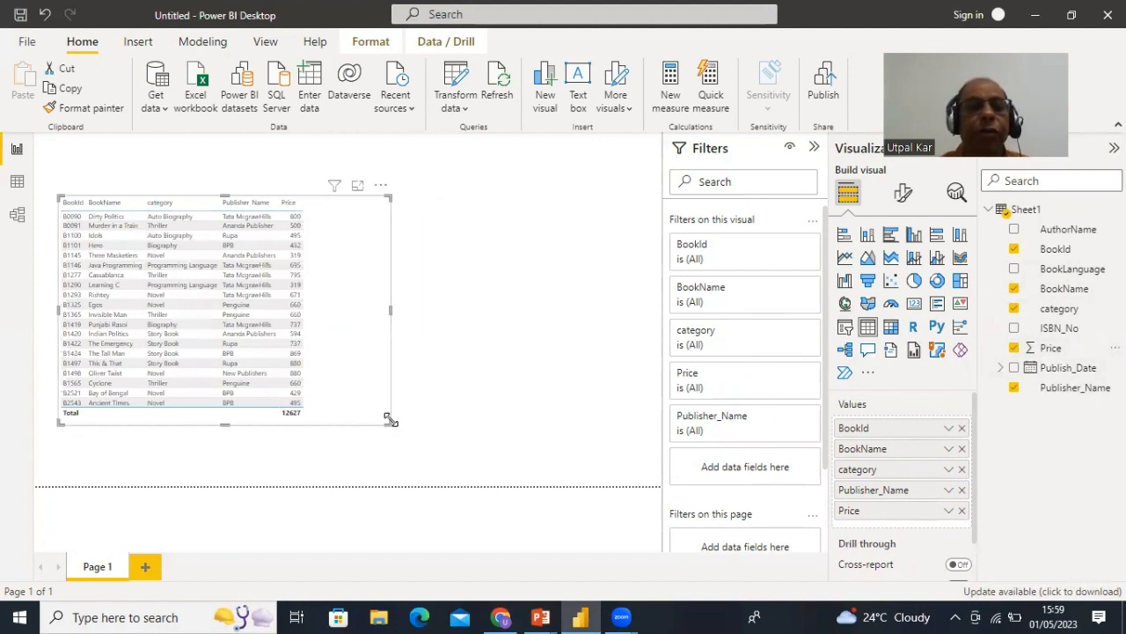
Format the table's values as bold with font size 14, and enlarge the visual so all columns fit
click(905, 195)
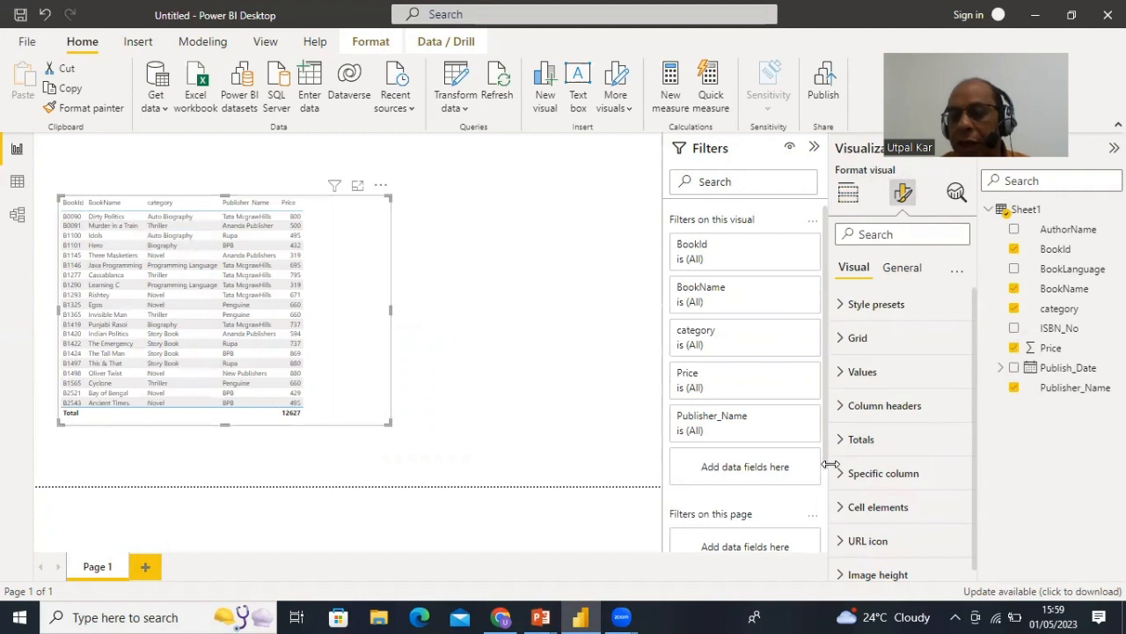
click(841, 379)
click(958, 445)
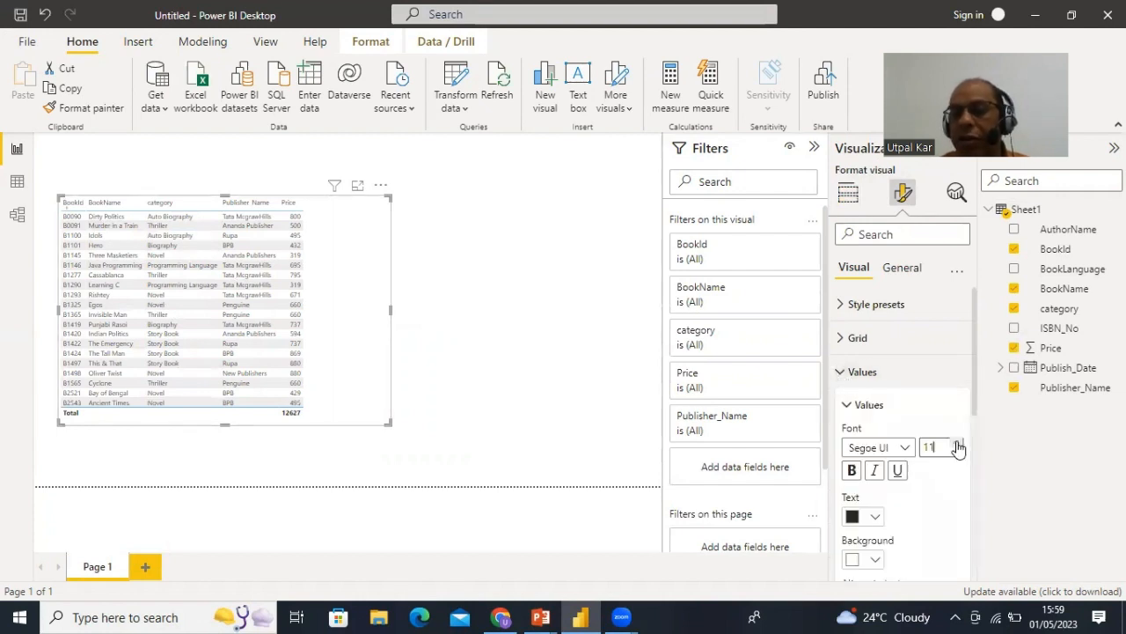
click(958, 445)
click(958, 445)
click(958, 445)
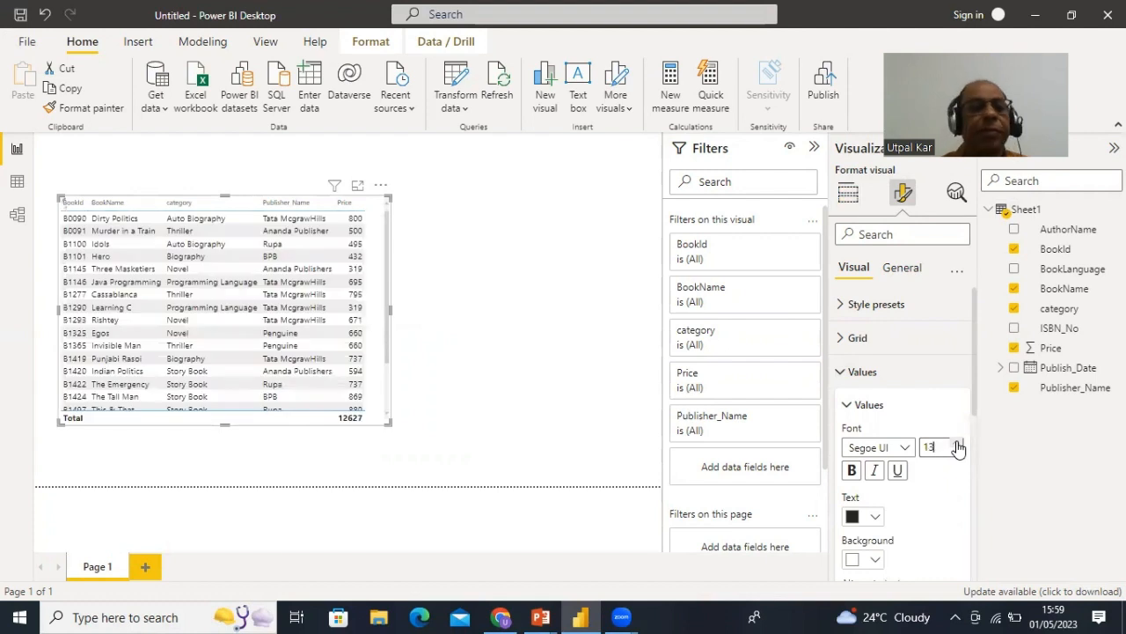
click(959, 444)
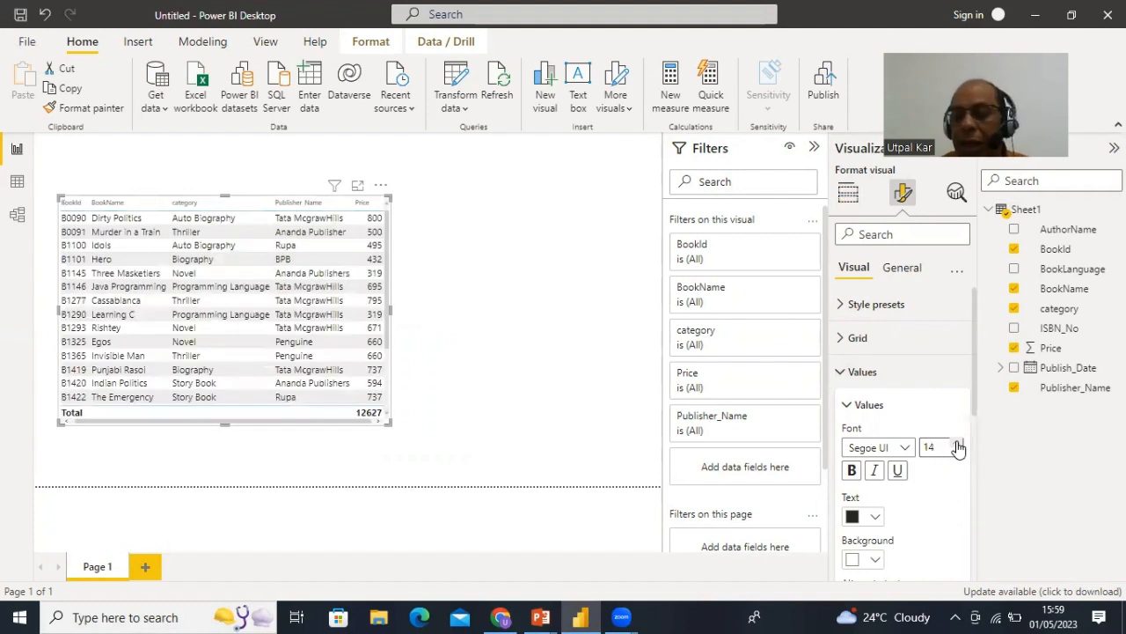
click(852, 472)
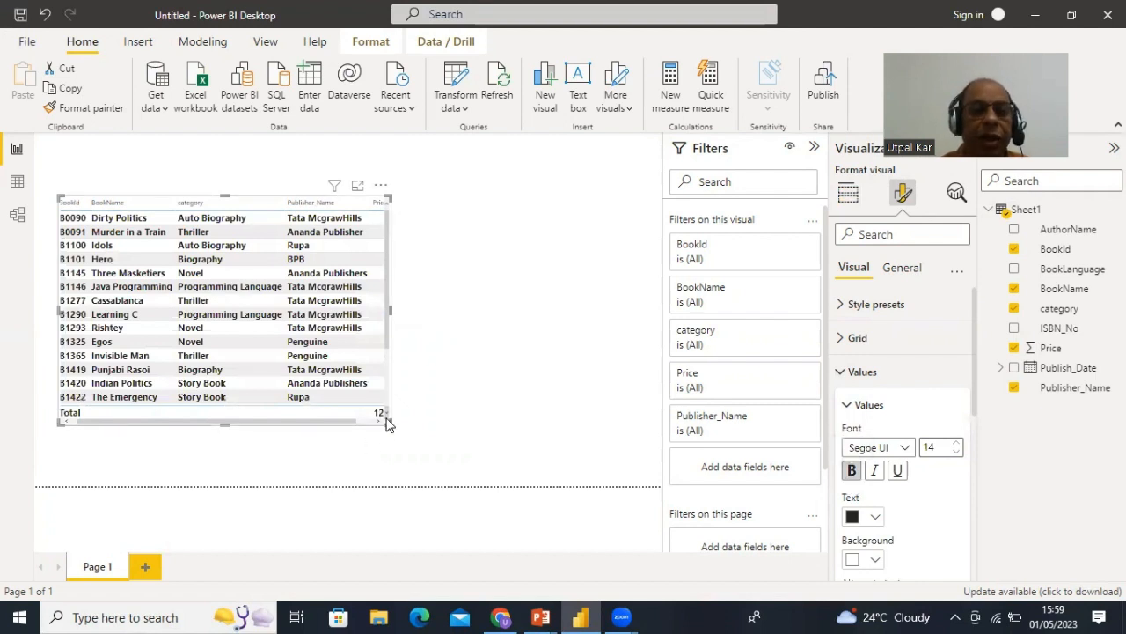
scroll(388, 423, down, 1)
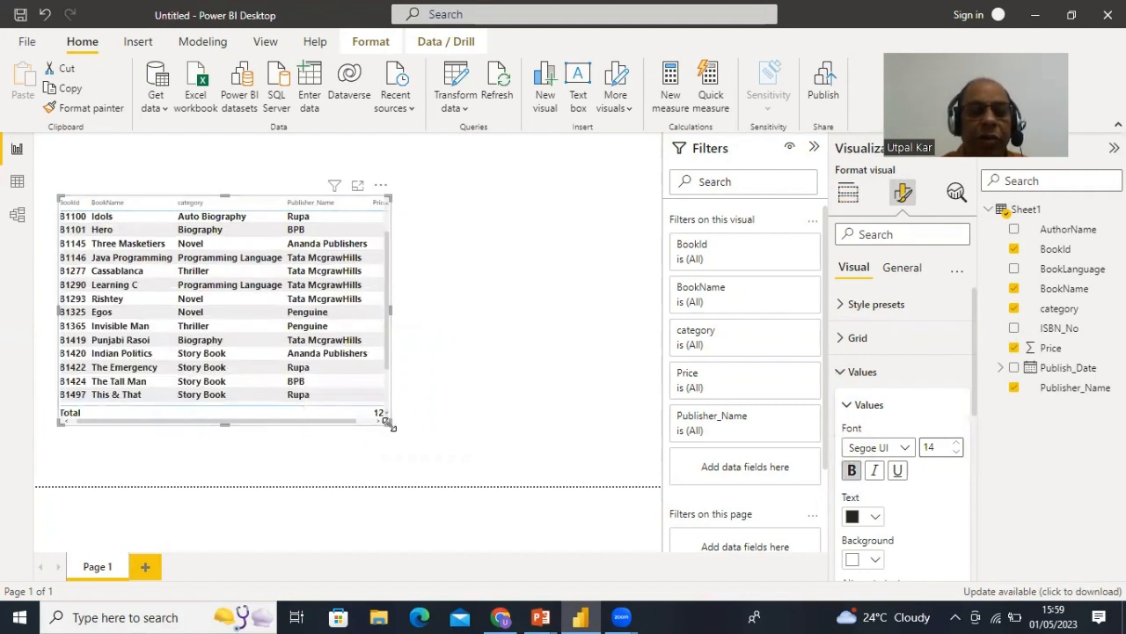
drag(388, 423, 463, 461)
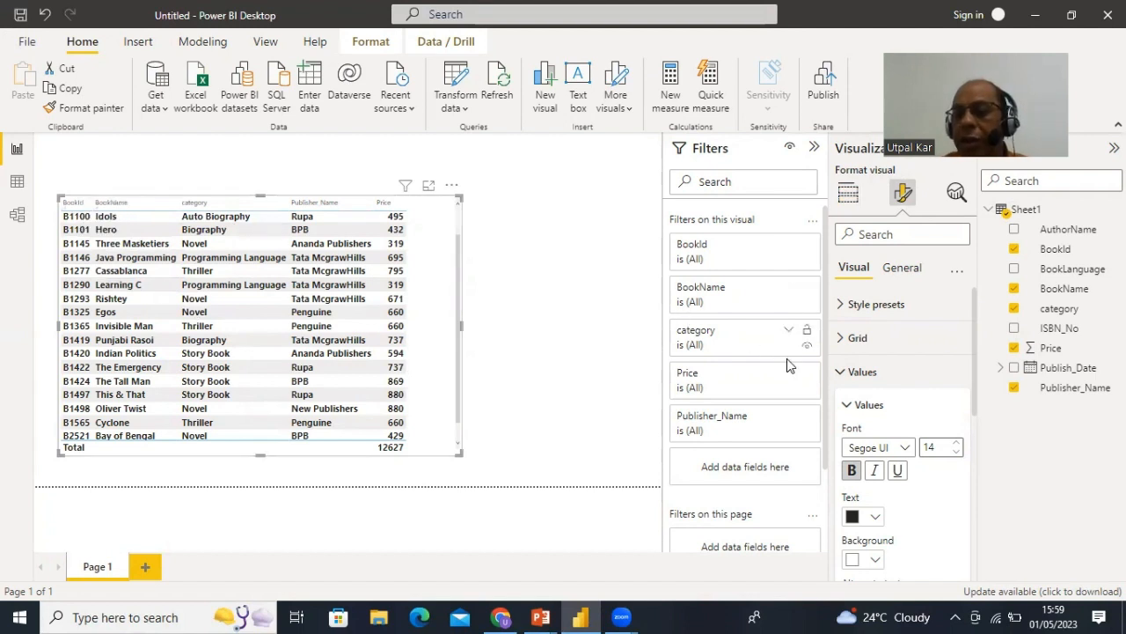
Format the table's column headers as bold with font size 14, and enlarge the visual slightly downward
click(847, 406)
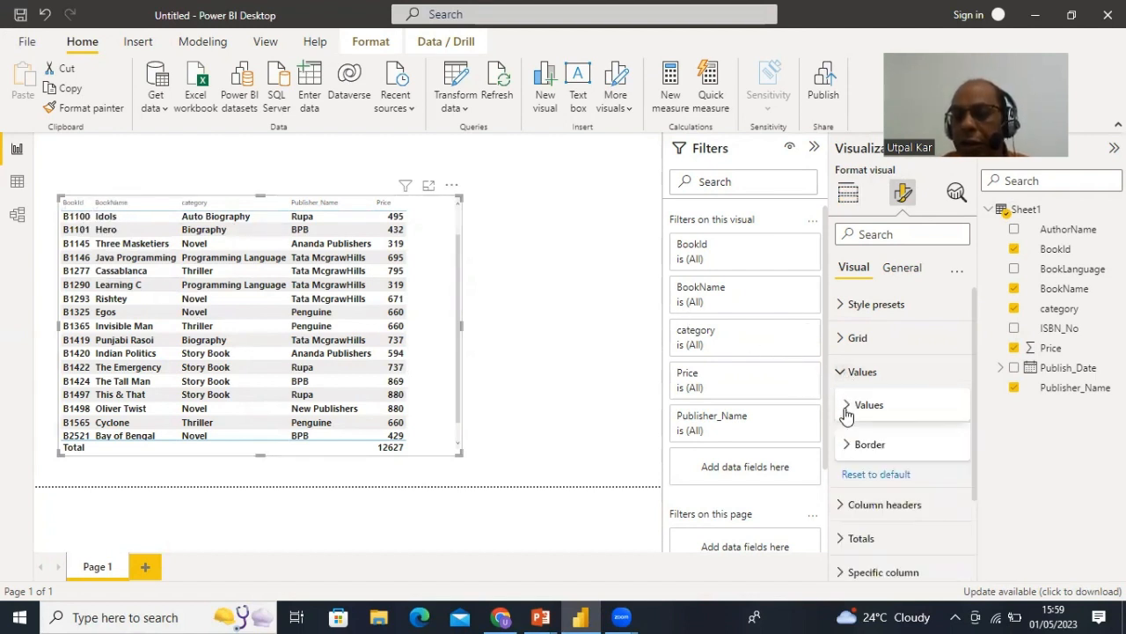
click(843, 509)
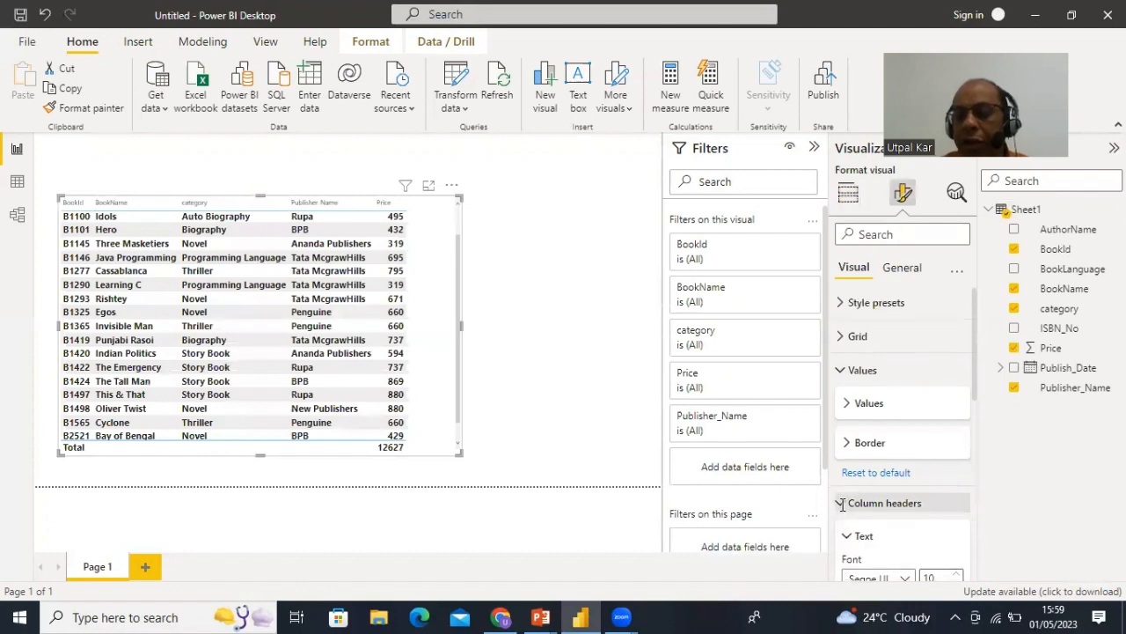
scroll(959, 448, down, 3)
click(959, 448)
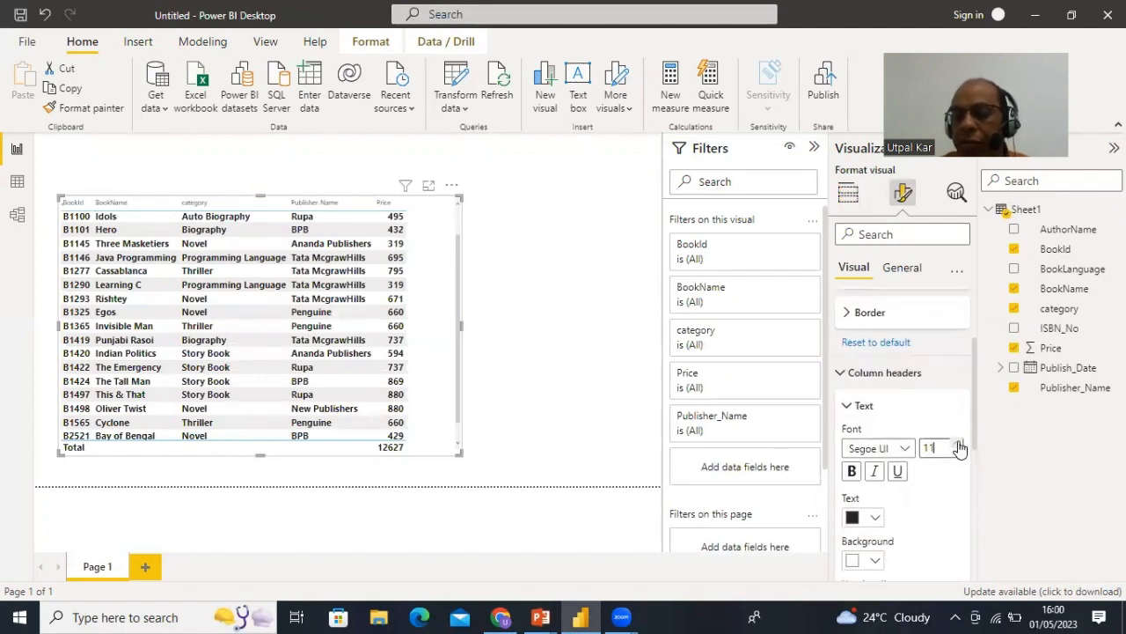
click(959, 448)
click(959, 448)
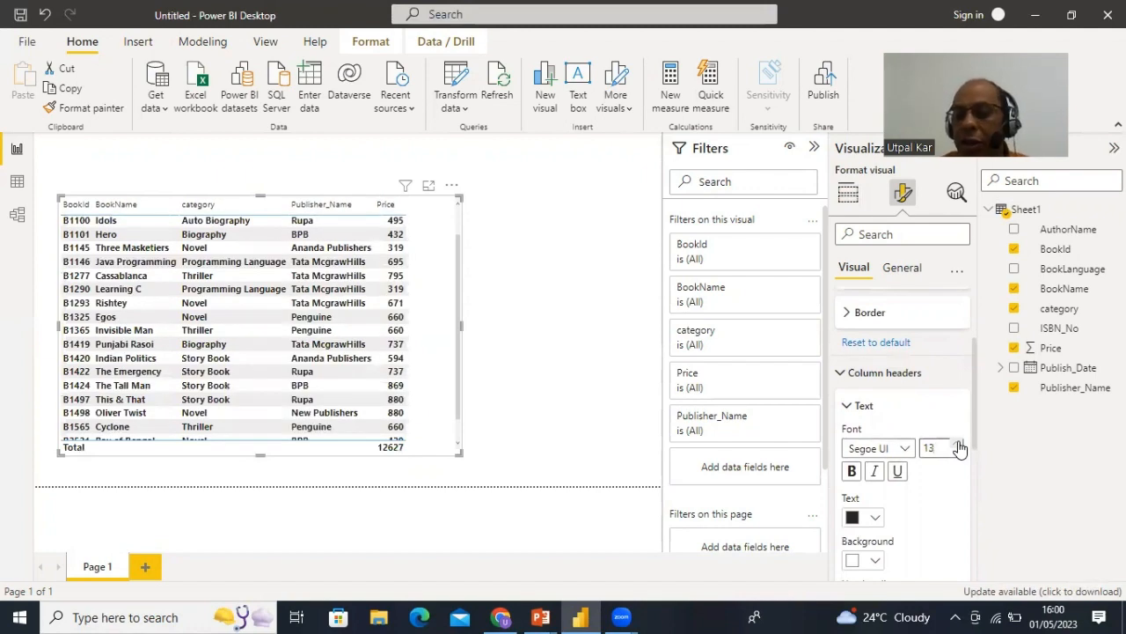
click(960, 444)
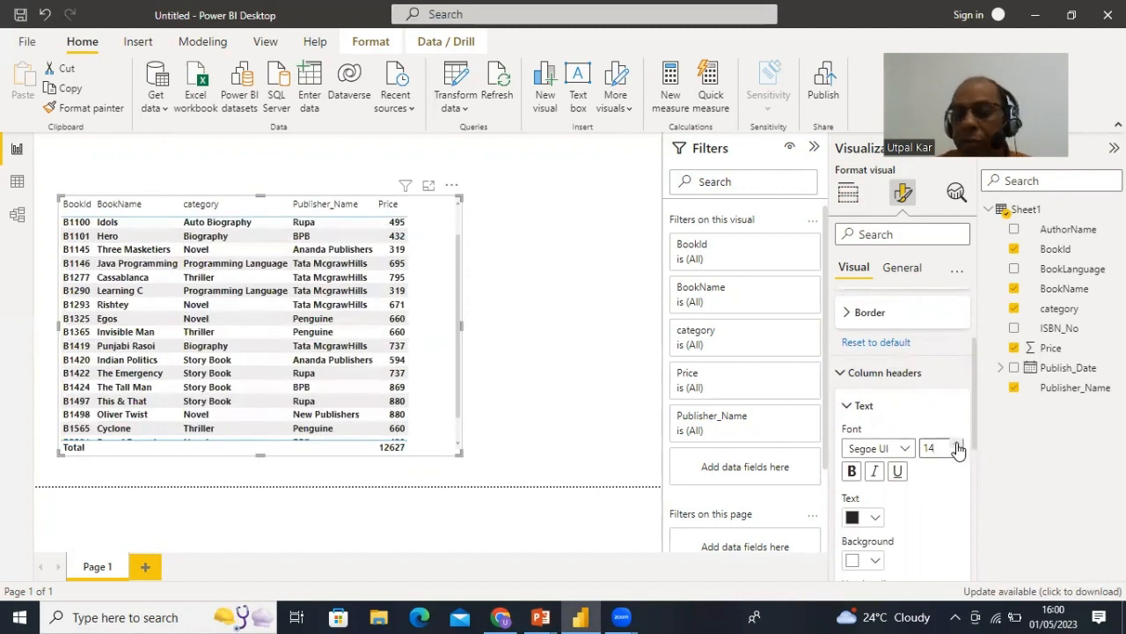
click(851, 474)
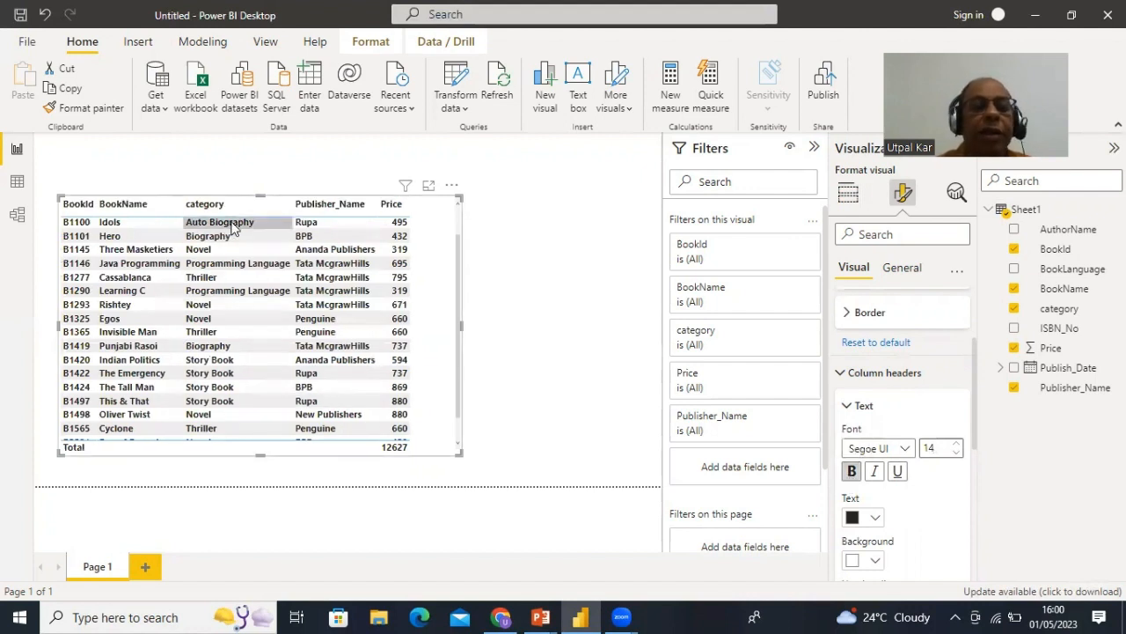
drag(458, 451, 461, 461)
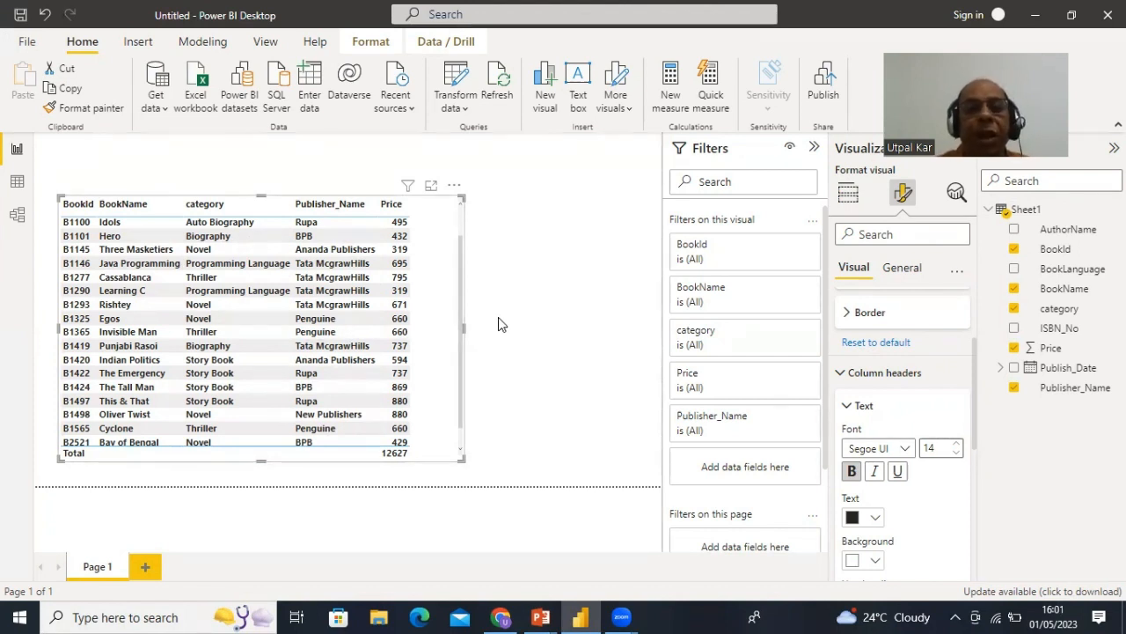
Insert a Bookmark button on the report page and place it beside the table, level with its header row
click(568, 169)
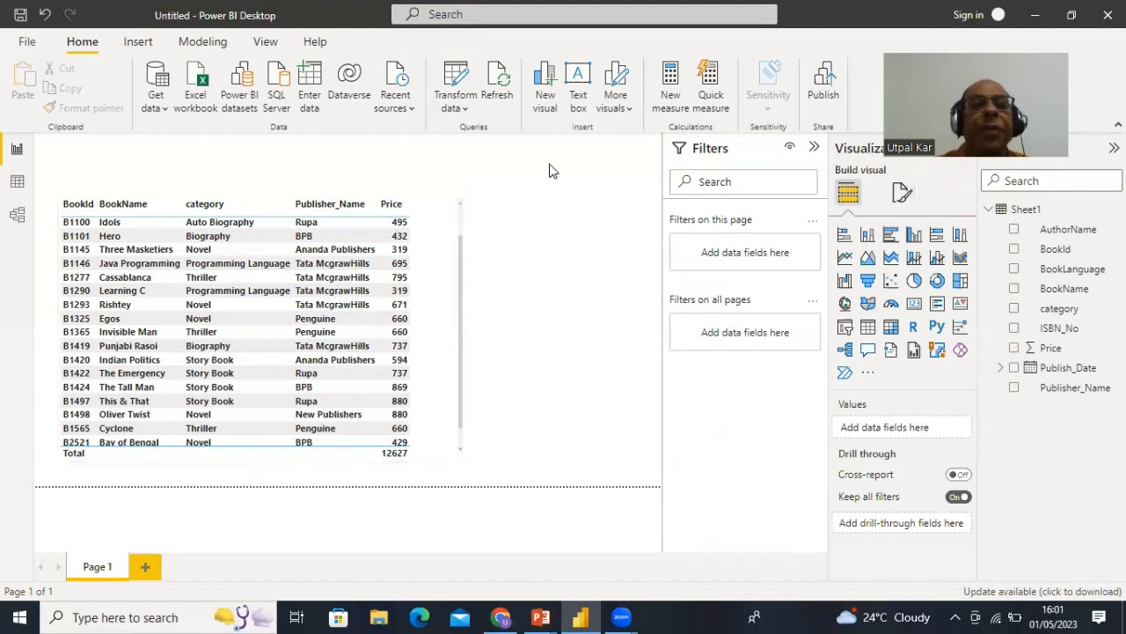
click(137, 44)
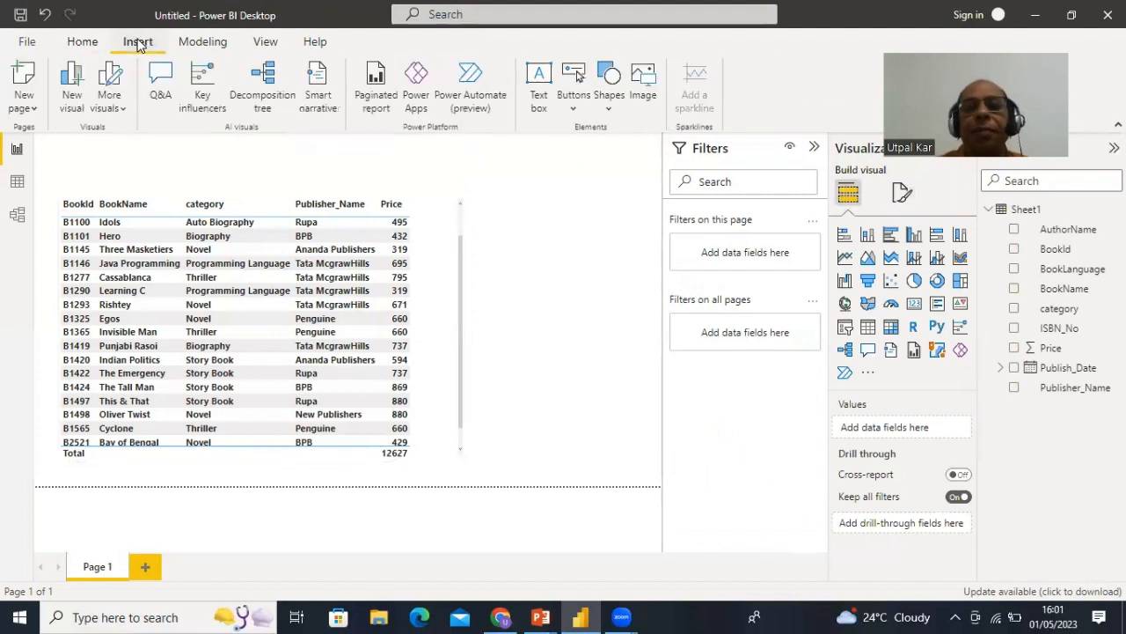
click(573, 112)
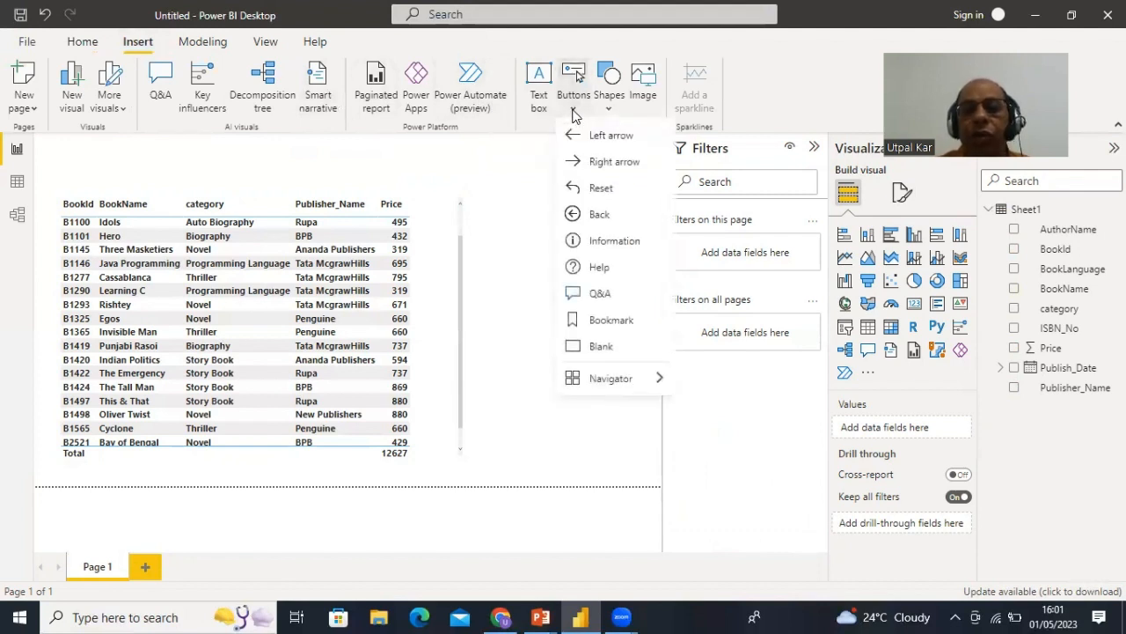
click(605, 322)
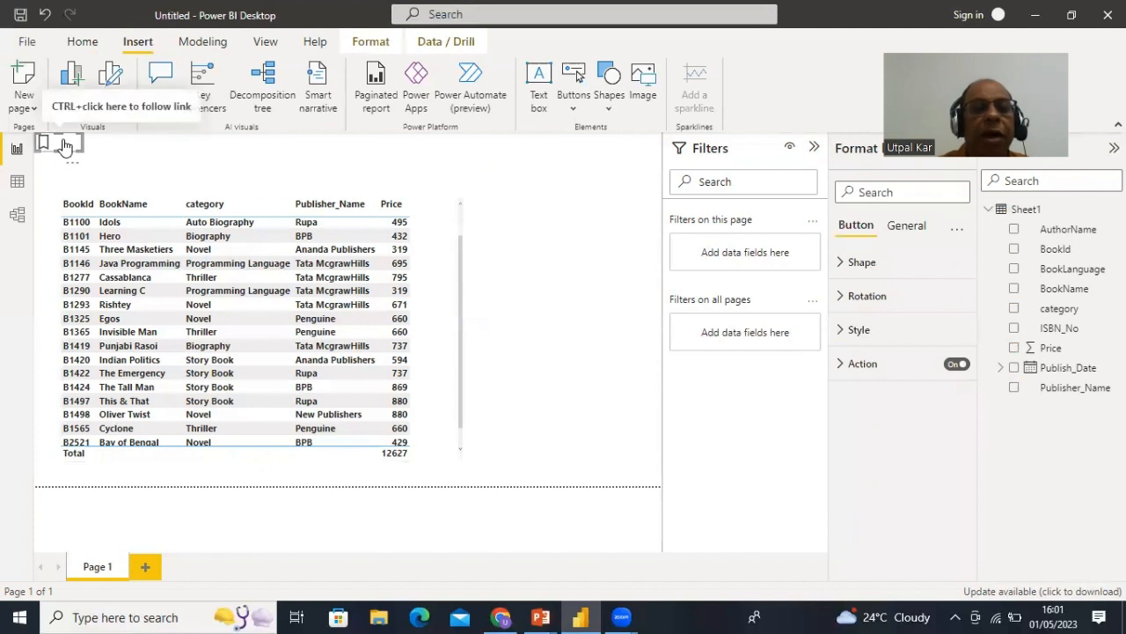
drag(64, 147, 625, 223)
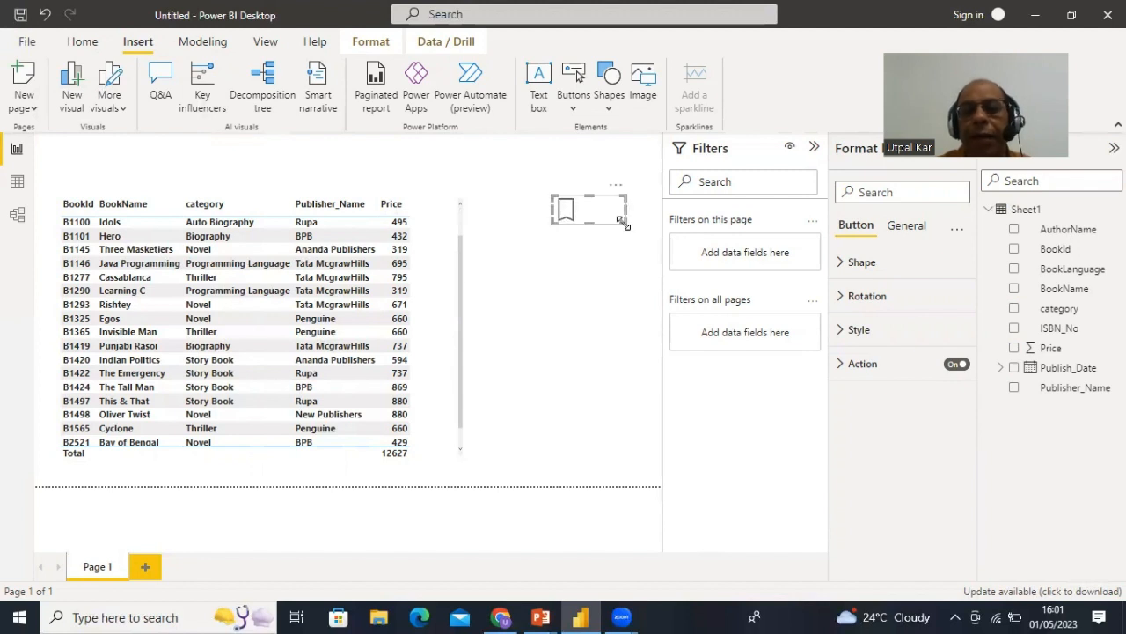
Turn on the bookmark button's title and set its text to BPB
click(901, 234)
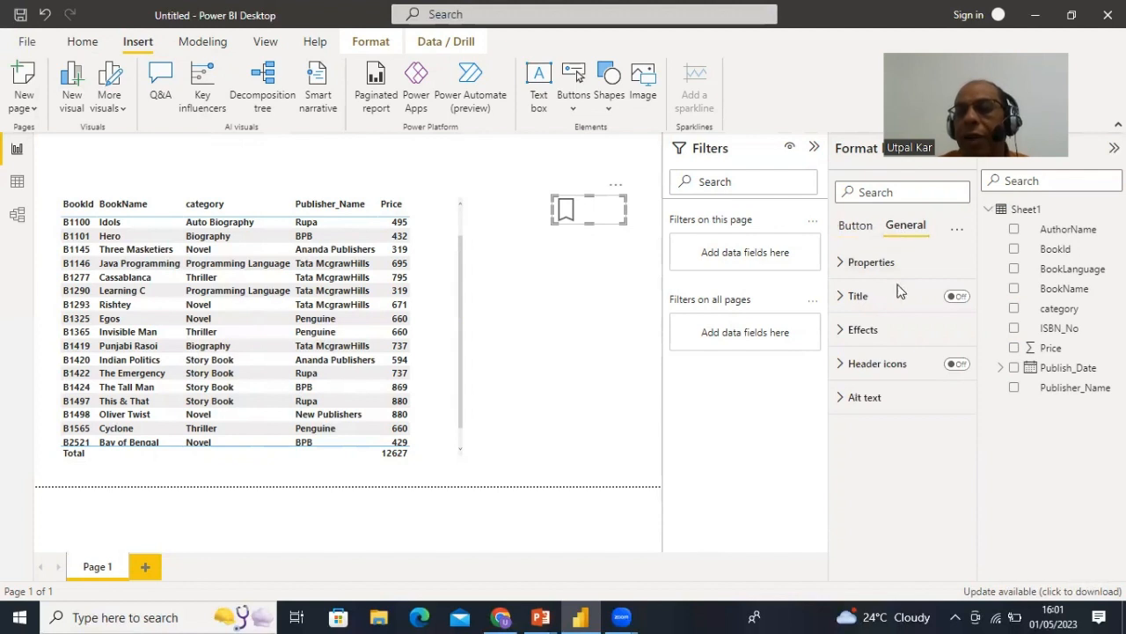
click(840, 297)
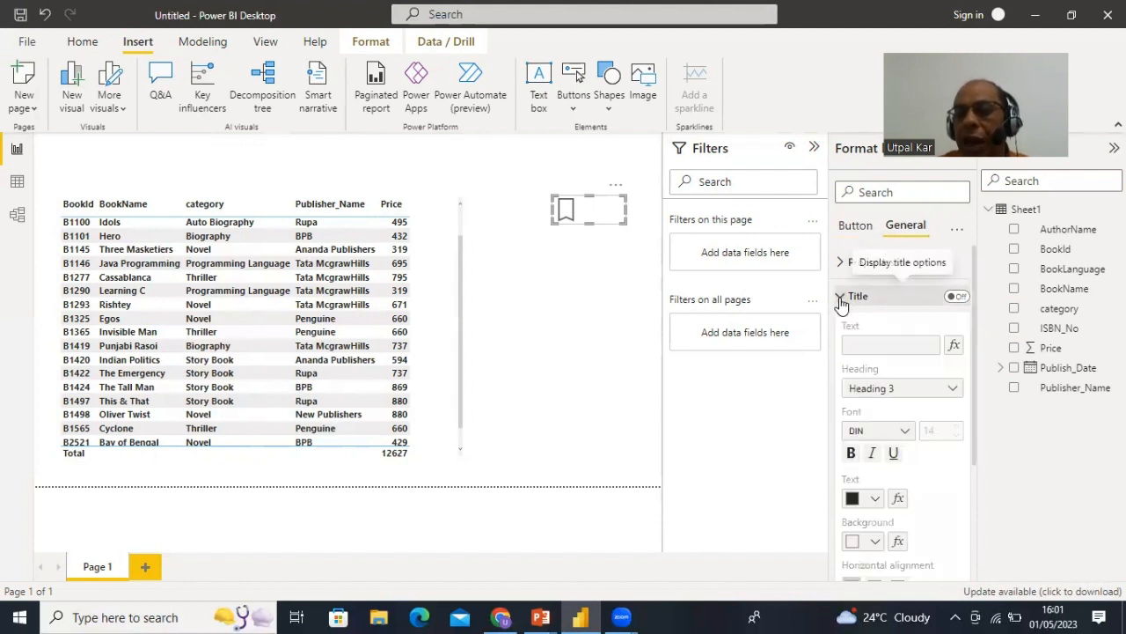
click(957, 299)
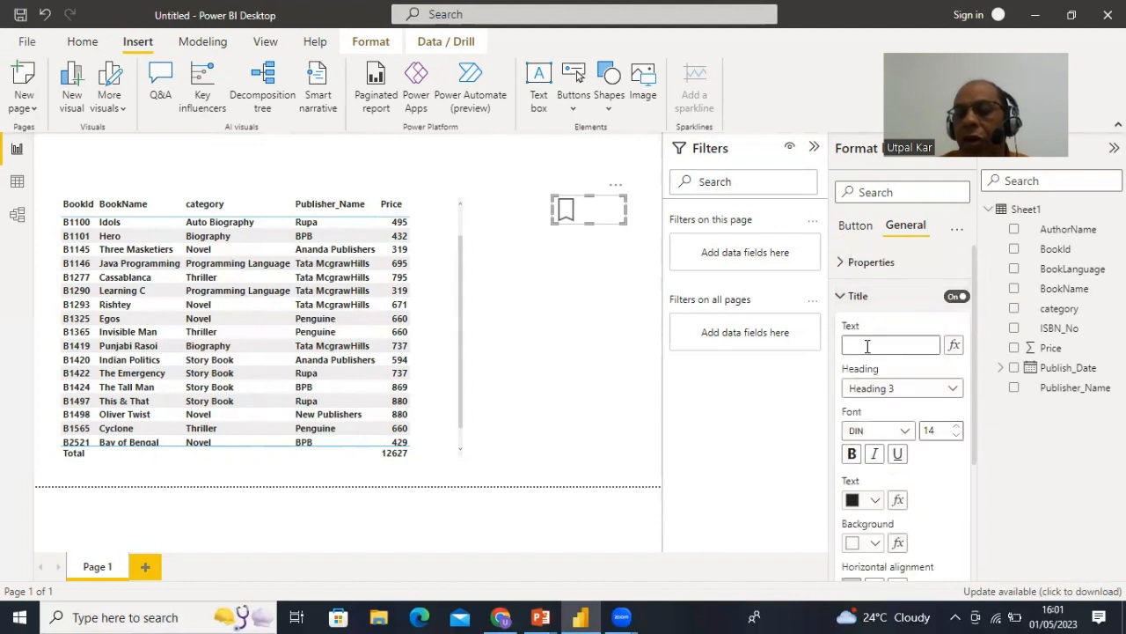
click(867, 347)
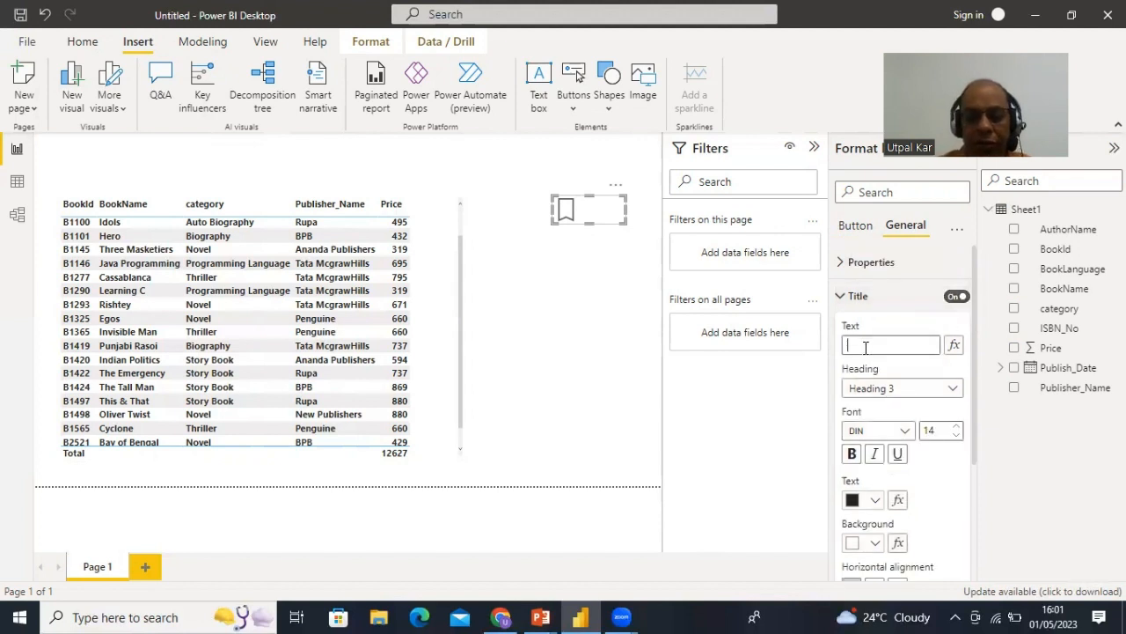
text(BPB)
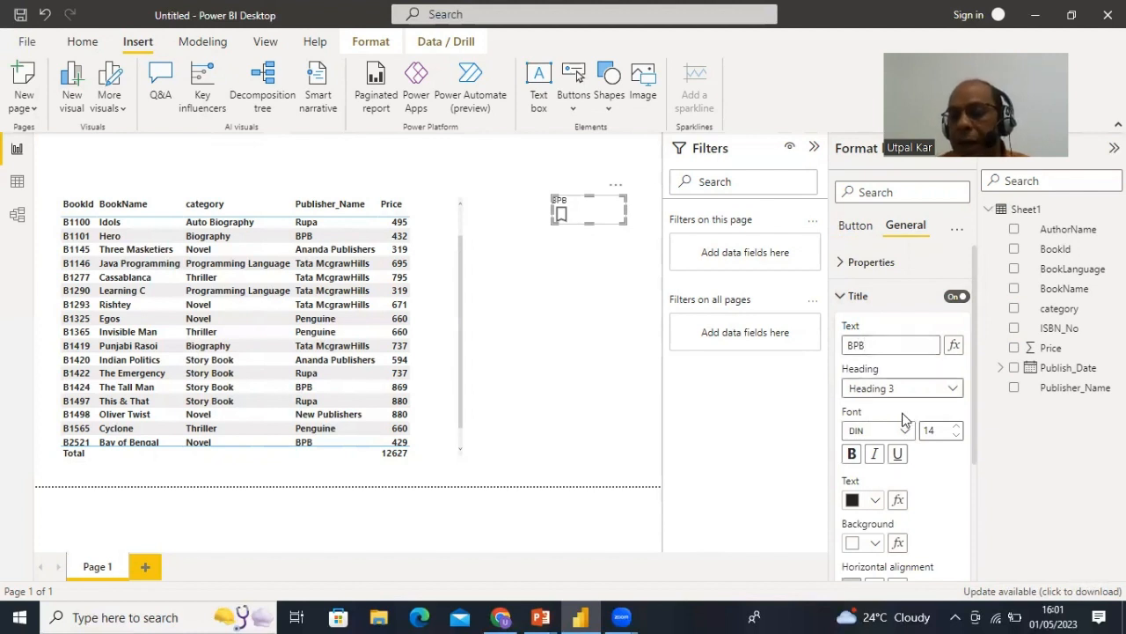
Increase the font size of the button's BPB title to 22
click(957, 428)
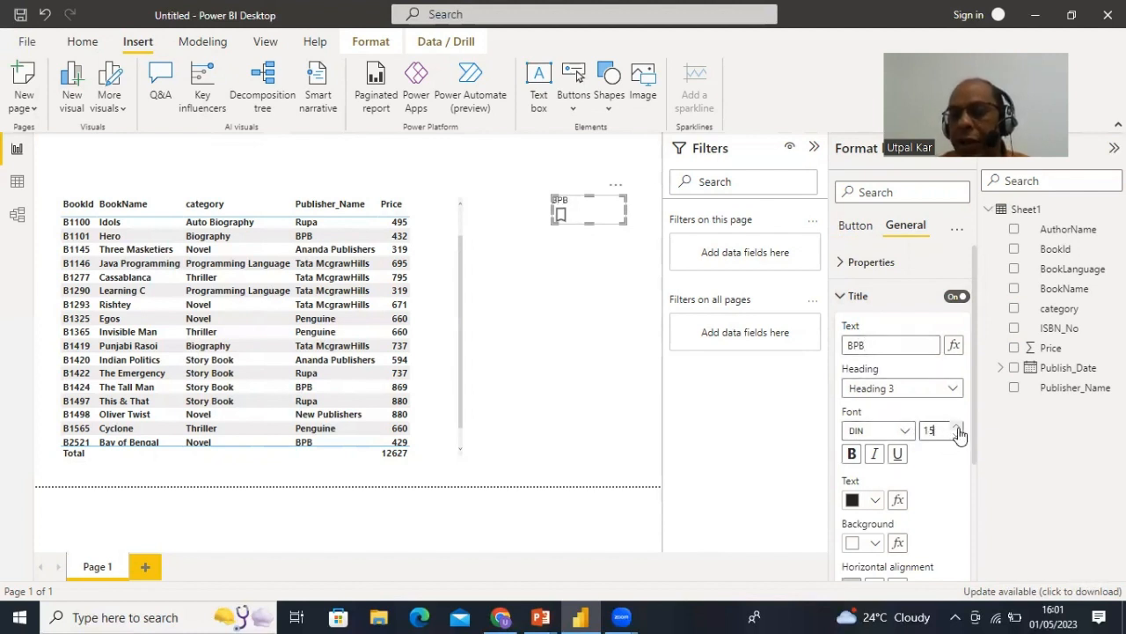
click(957, 429)
click(957, 428)
click(958, 428)
click(958, 428)
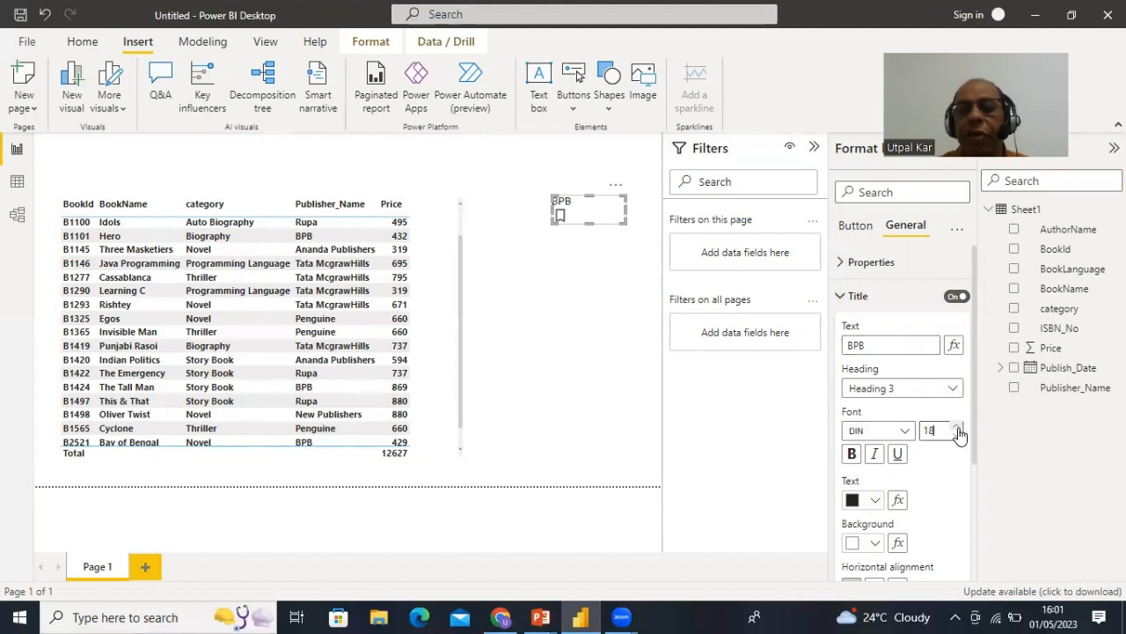
click(958, 429)
click(957, 429)
click(957, 428)
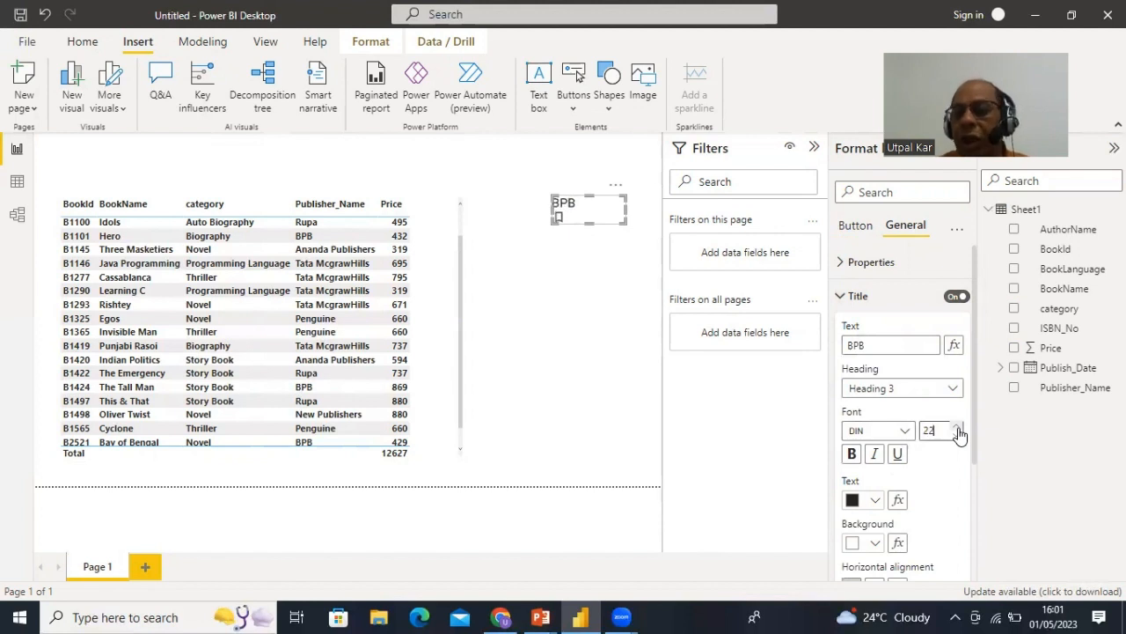
Give the button's BPB title a light blue background
click(841, 264)
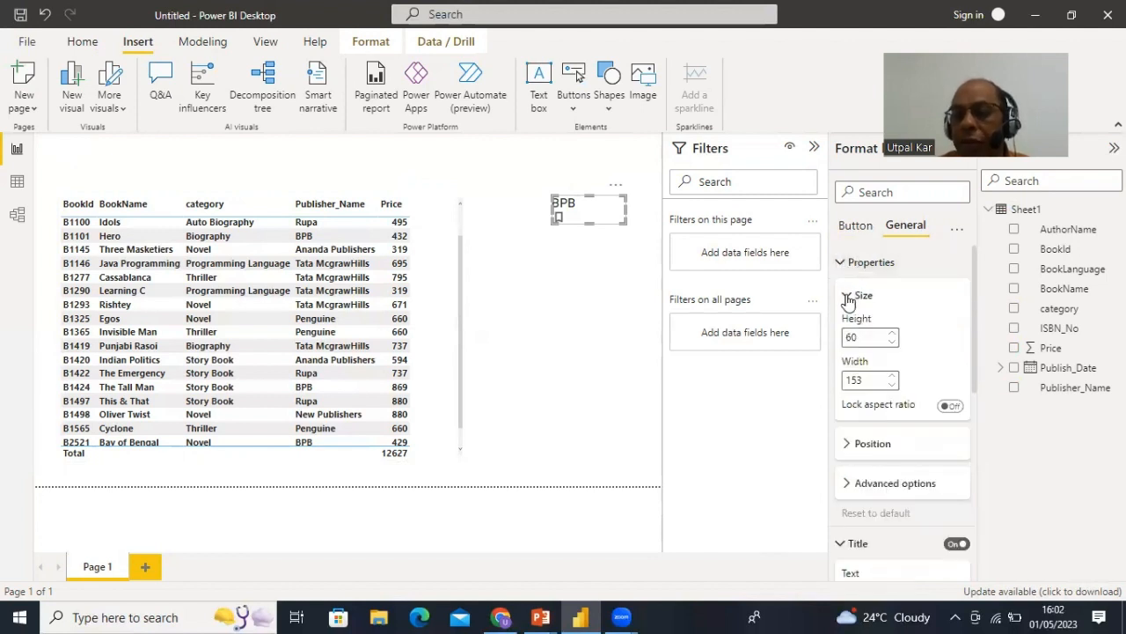
click(848, 297)
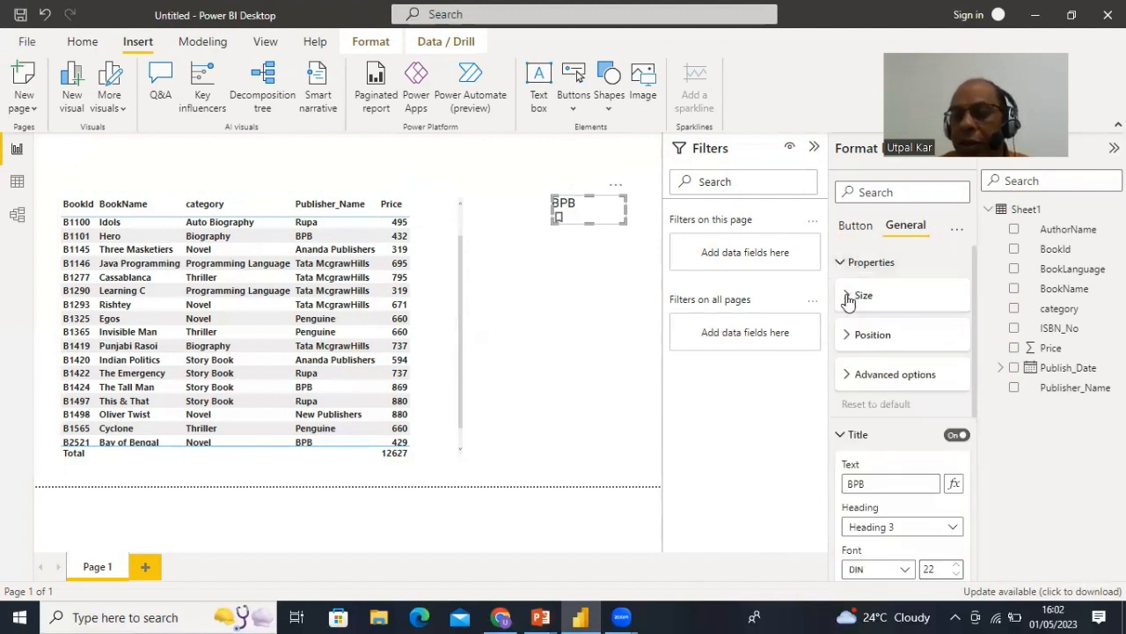
click(847, 376)
scroll(849, 447, down, 2)
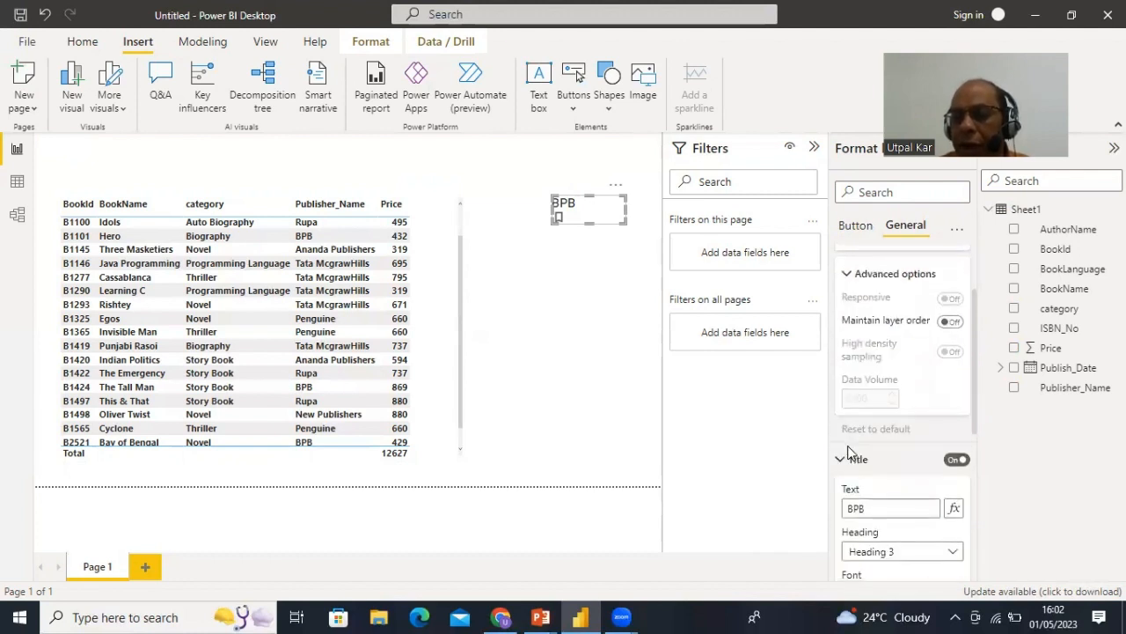
scroll(849, 451, down, 2)
scroll(870, 429, down, 4)
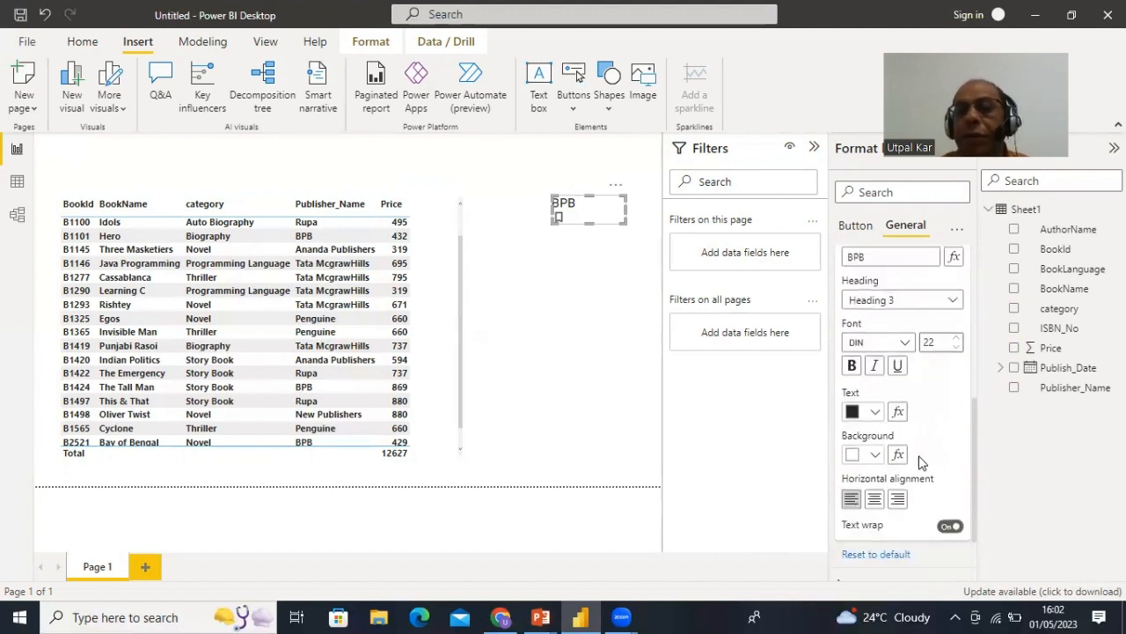
click(876, 456)
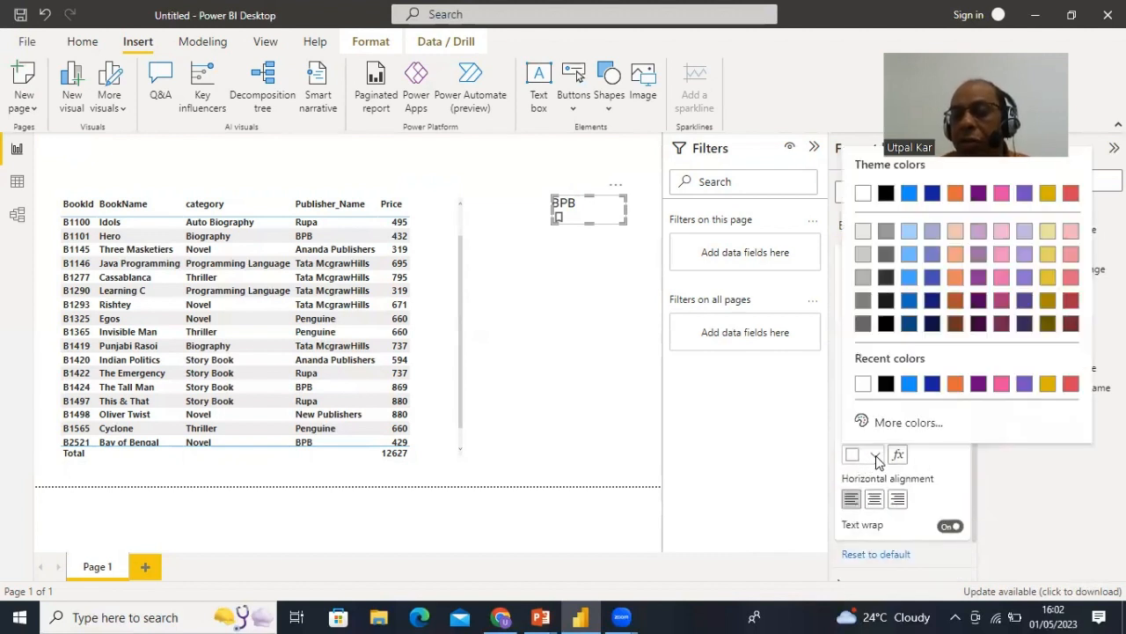
click(909, 255)
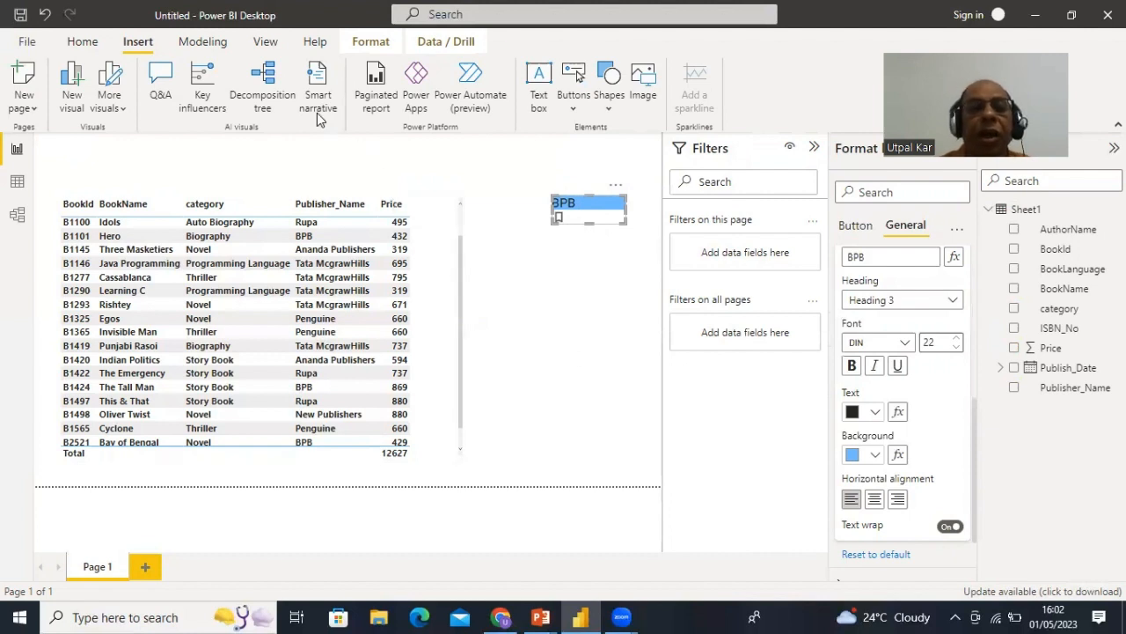
Add a new bookmark for the report page and select it
click(264, 44)
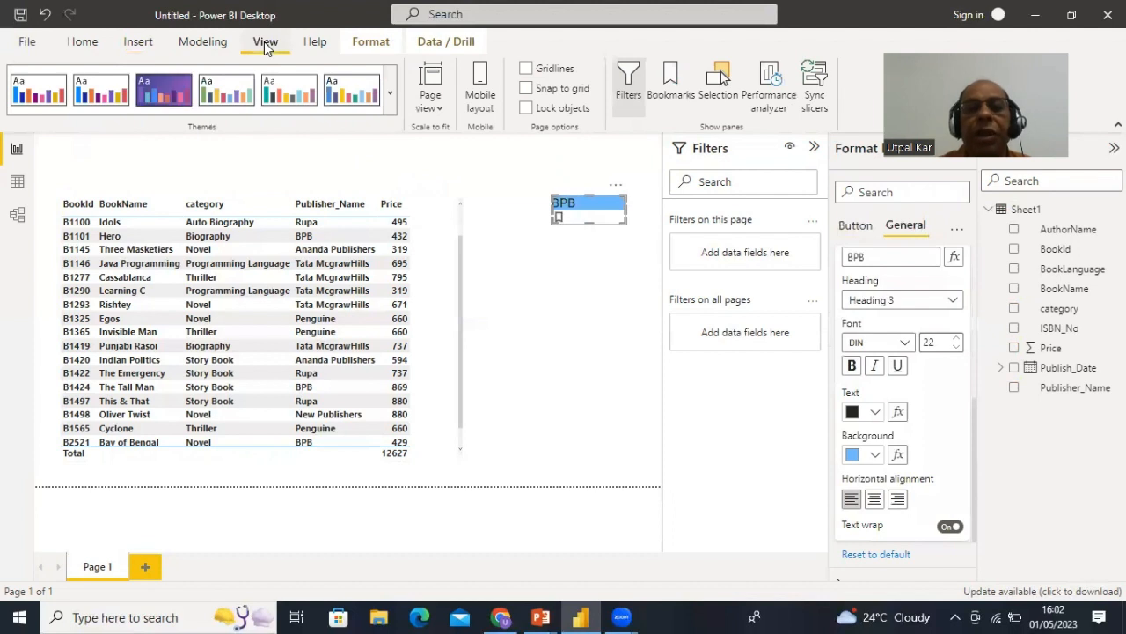
click(666, 103)
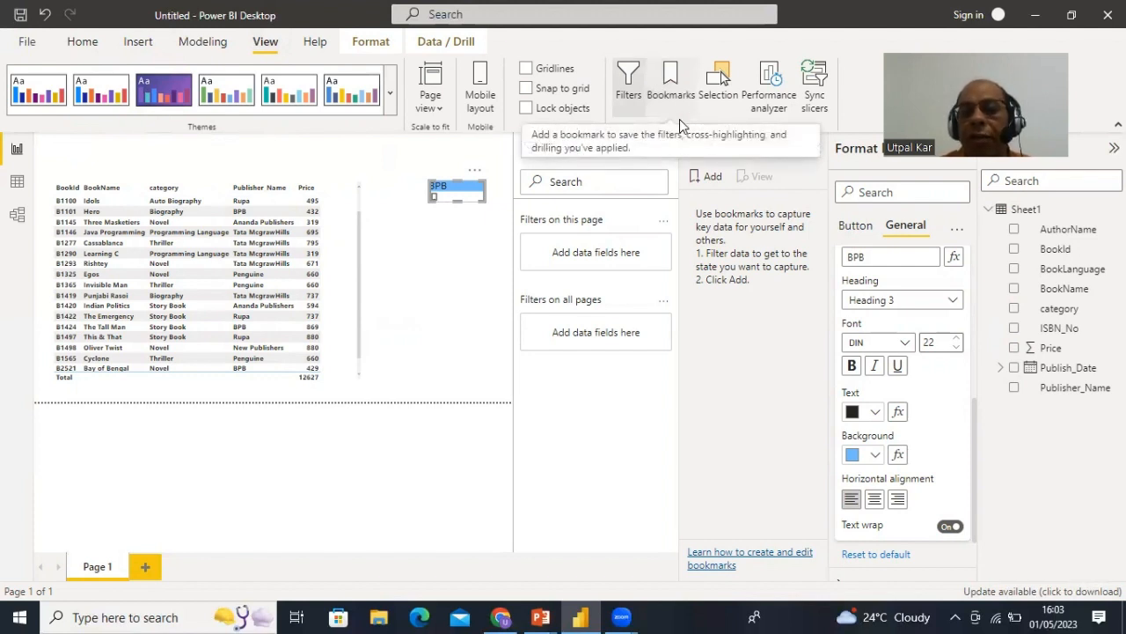
click(712, 177)
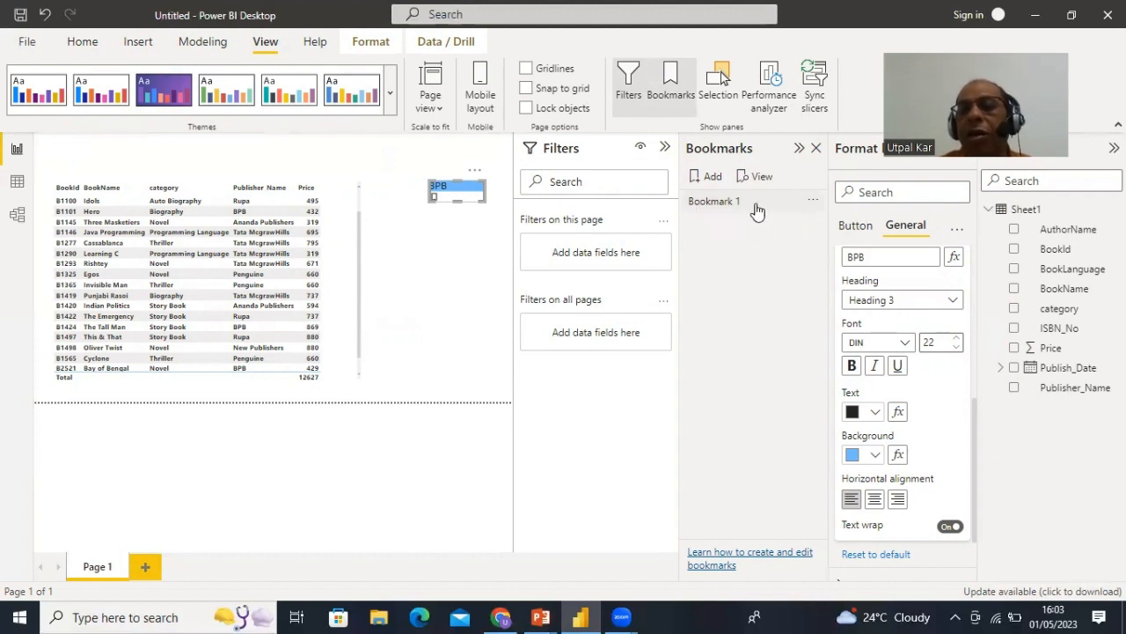
click(692, 204)
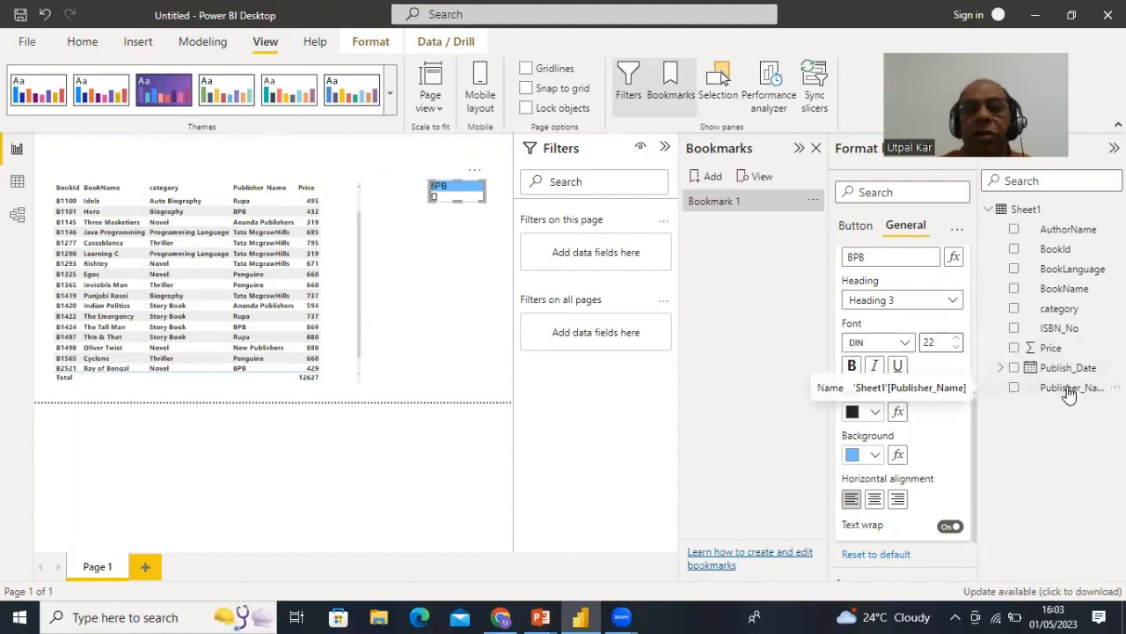
Filter the page by Publisher_Name to BPB only, and update Bookmark 1 with this filtered state
drag(1067, 393, 604, 250)
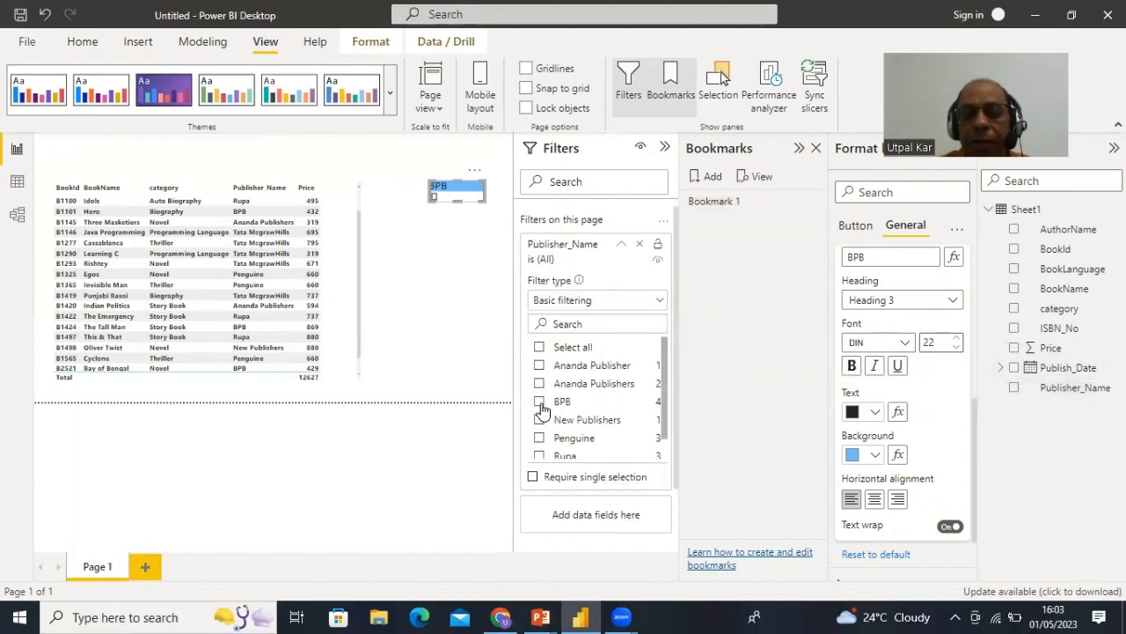
click(540, 404)
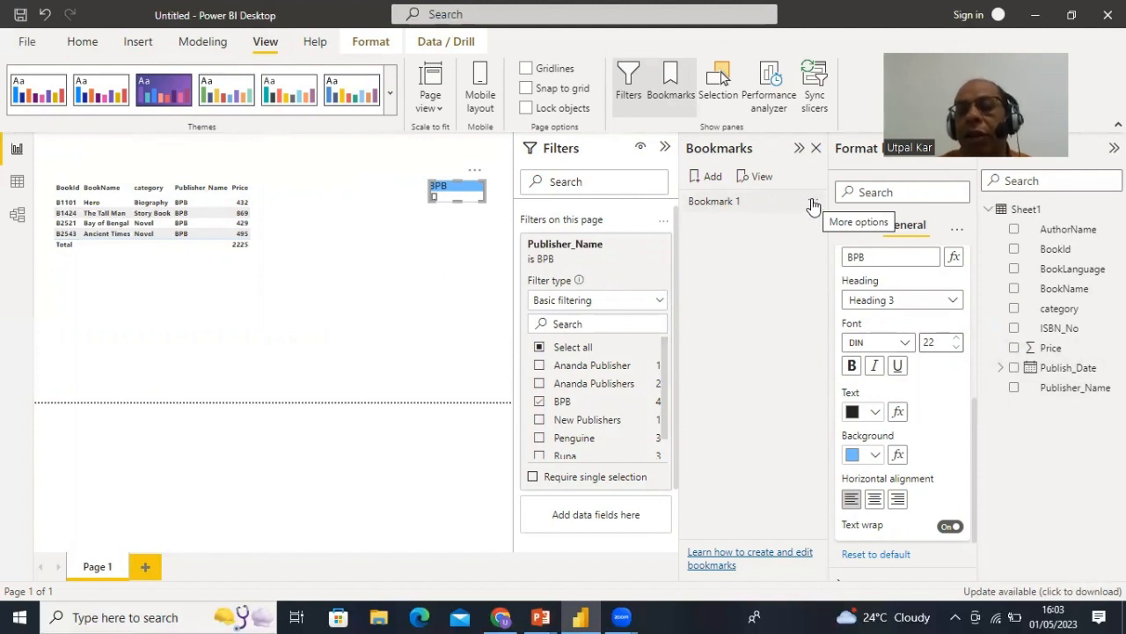
click(812, 202)
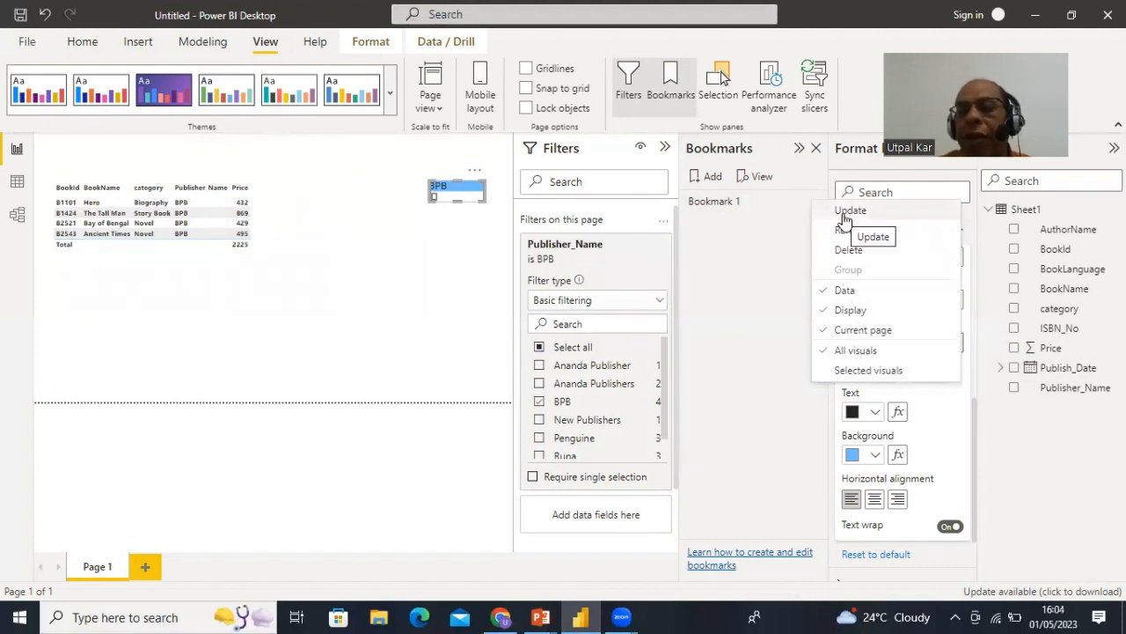
click(844, 215)
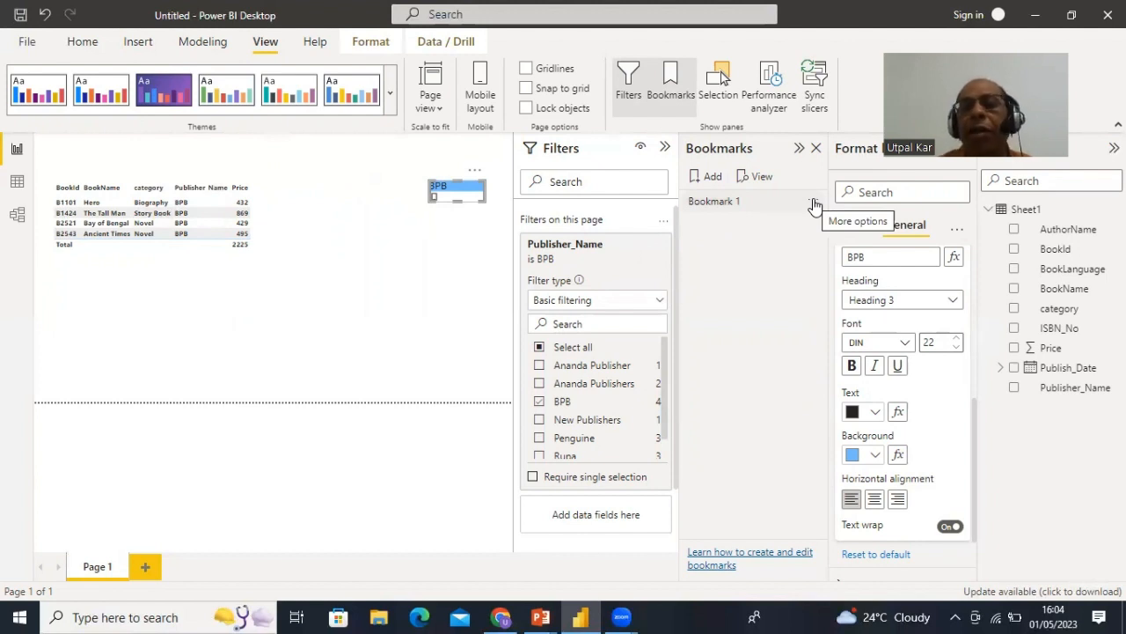
click(285, 344)
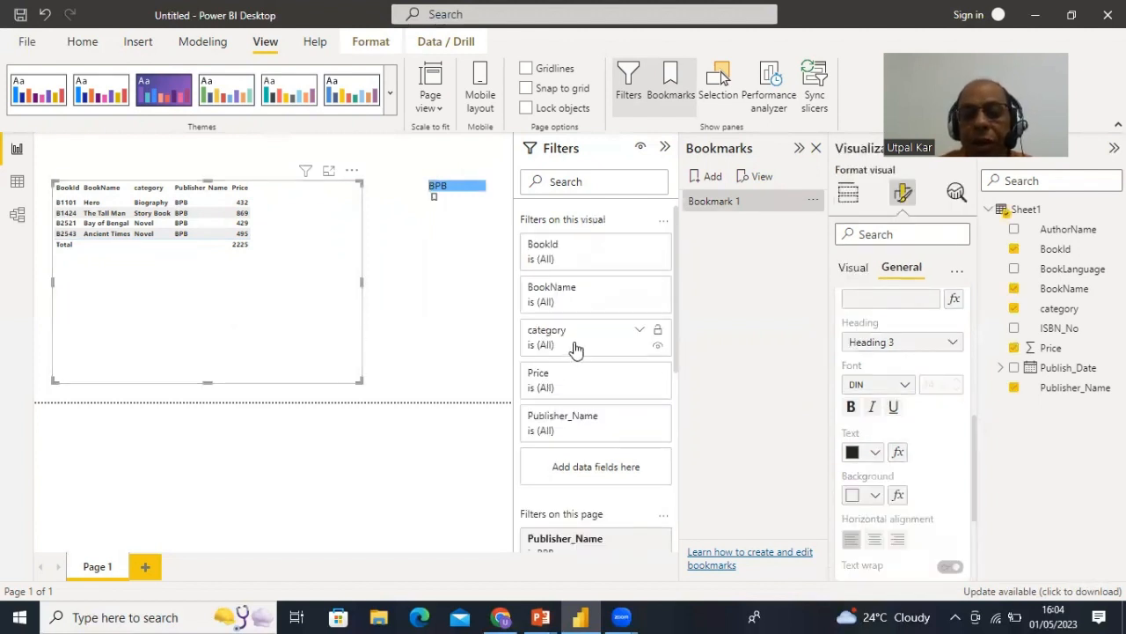
Reset the page-level Publisher_Name filter to include all publishers
scroll(574, 349, down, 3)
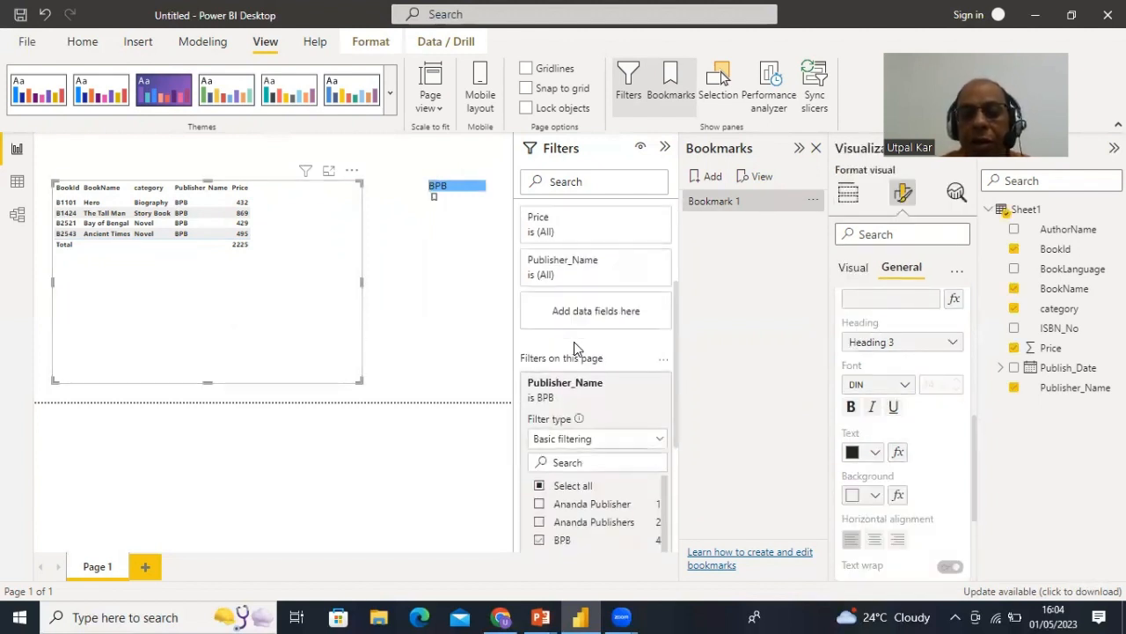
click(570, 486)
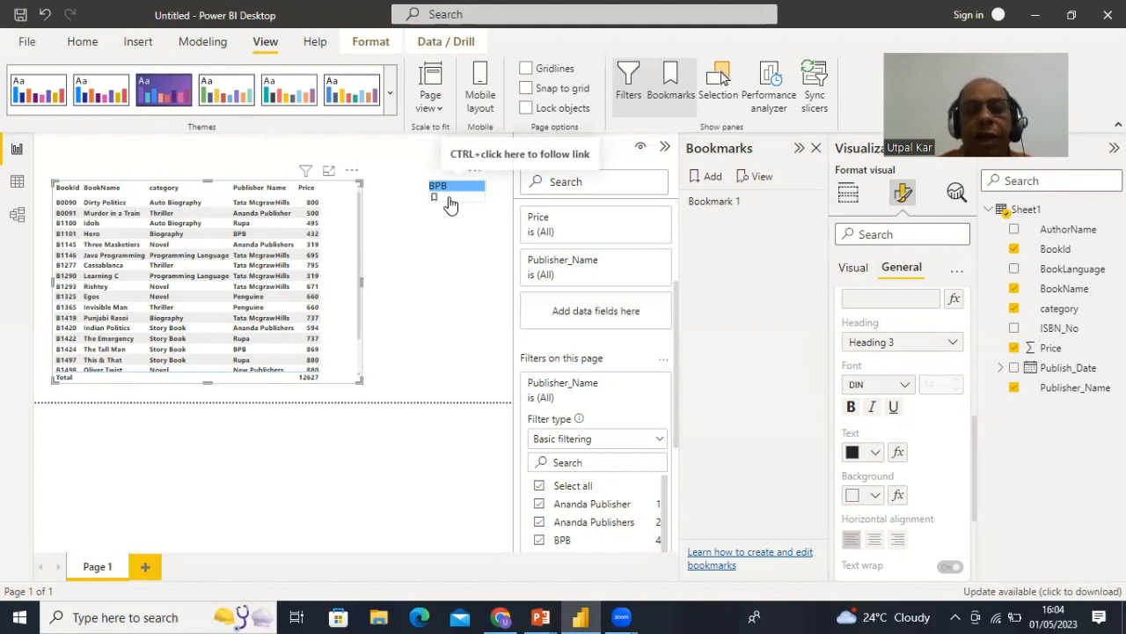
Set the BPB button's bookmark action to Bookmark 1, and follow the button's link to test it
click(449, 203)
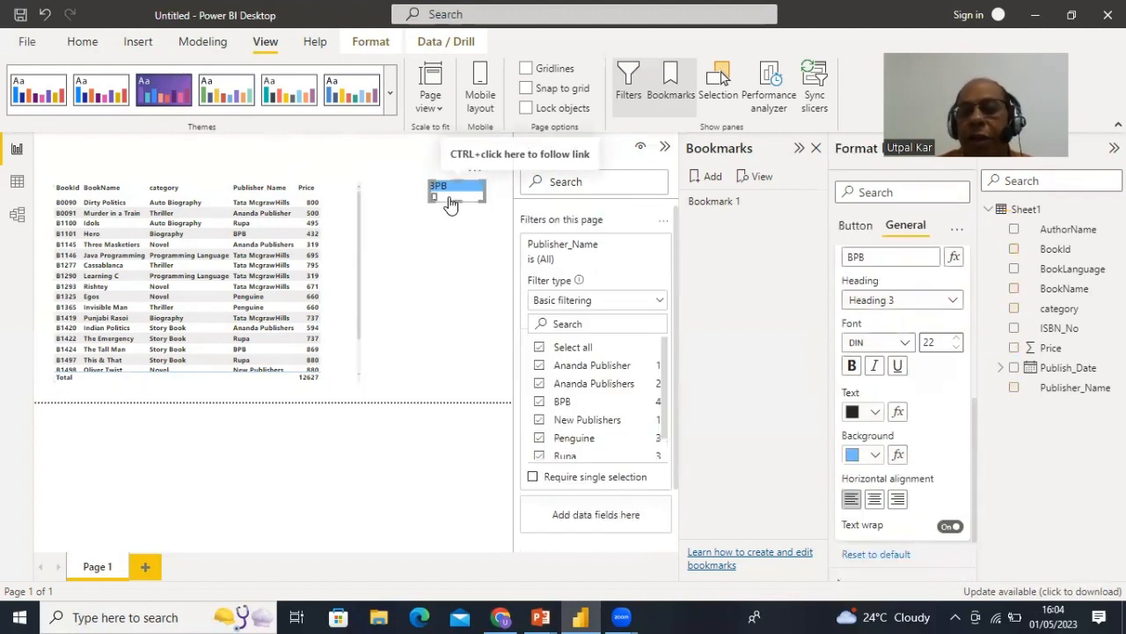
click(858, 228)
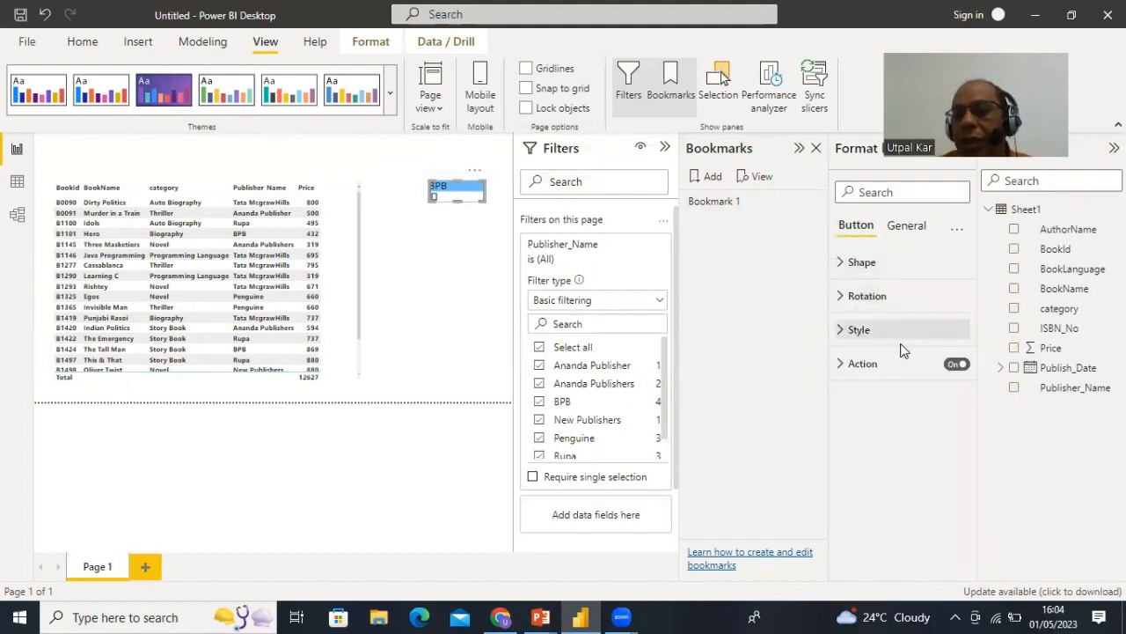
click(842, 370)
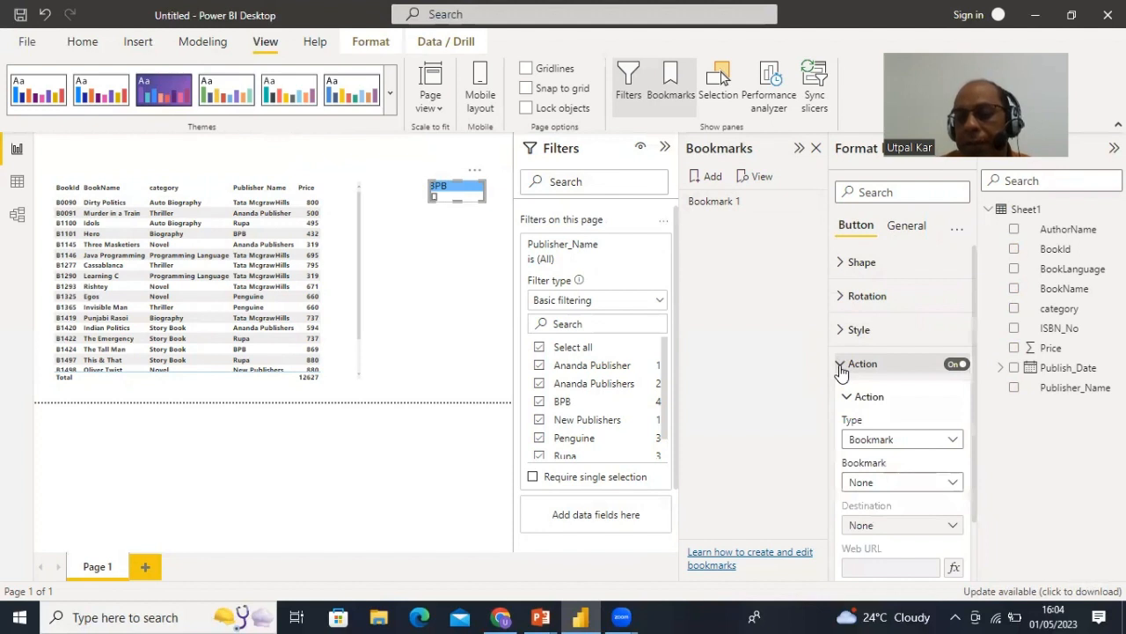
click(955, 487)
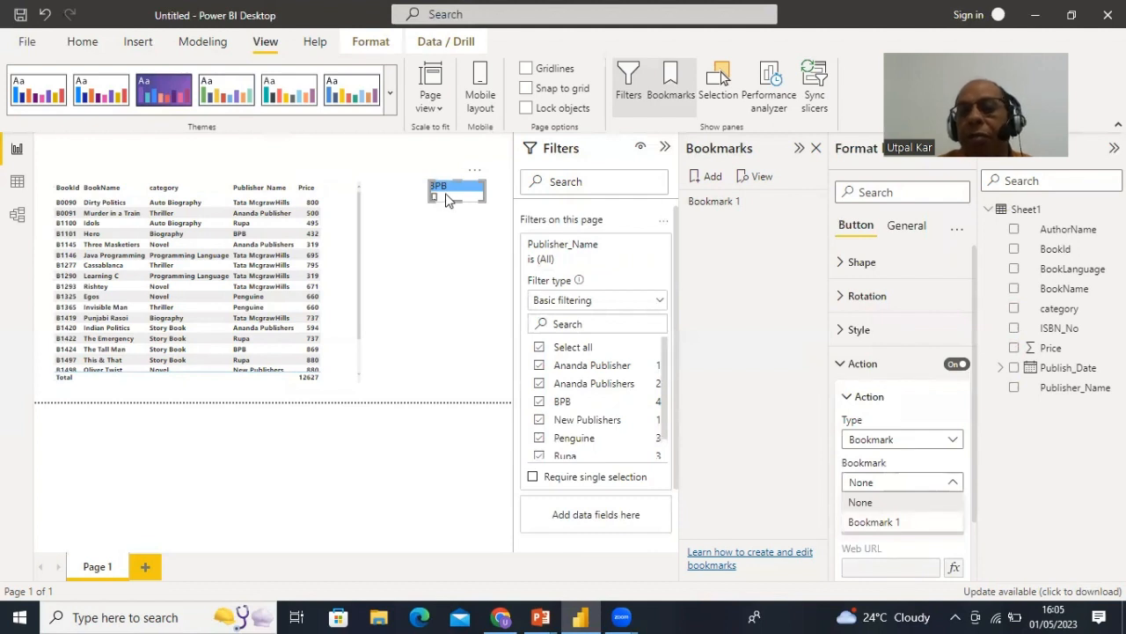
click(880, 523)
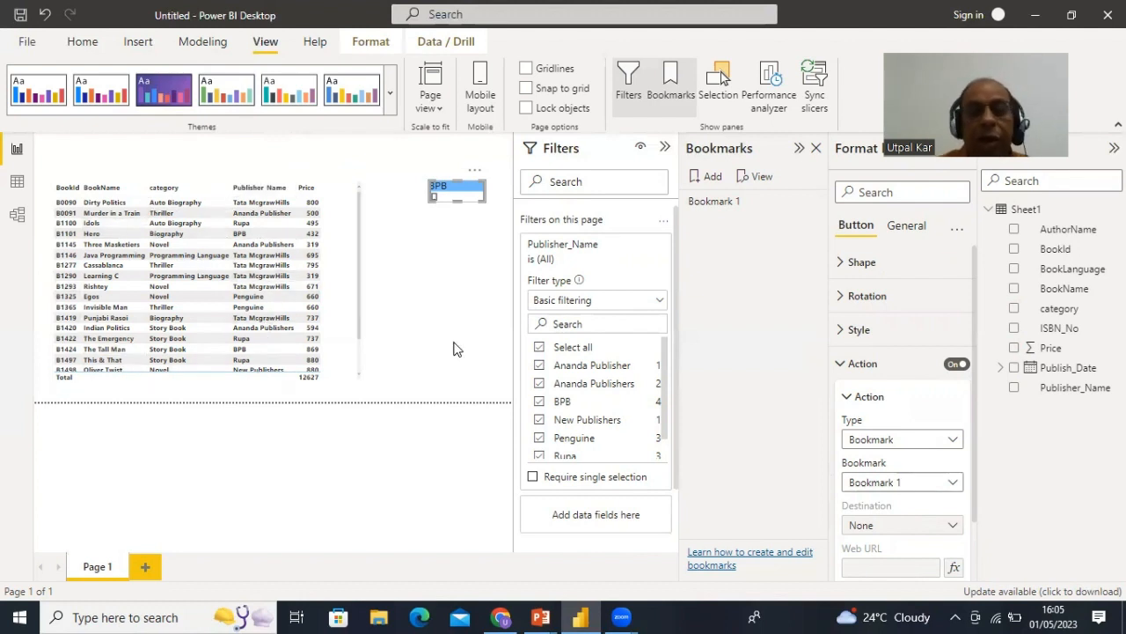
ctrl+click(455, 200)
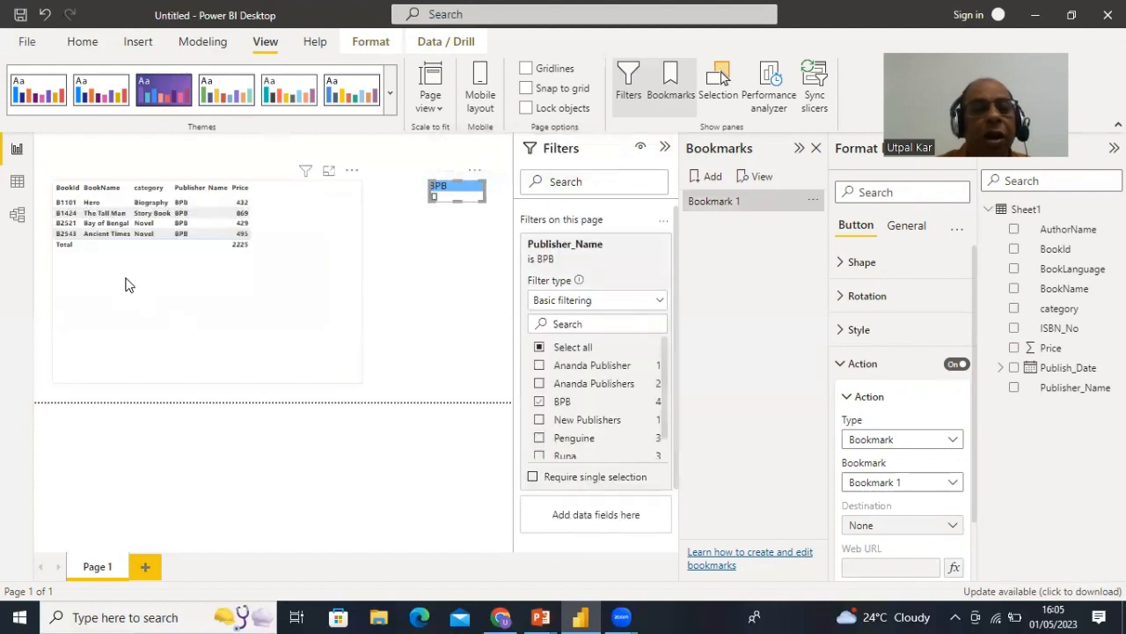